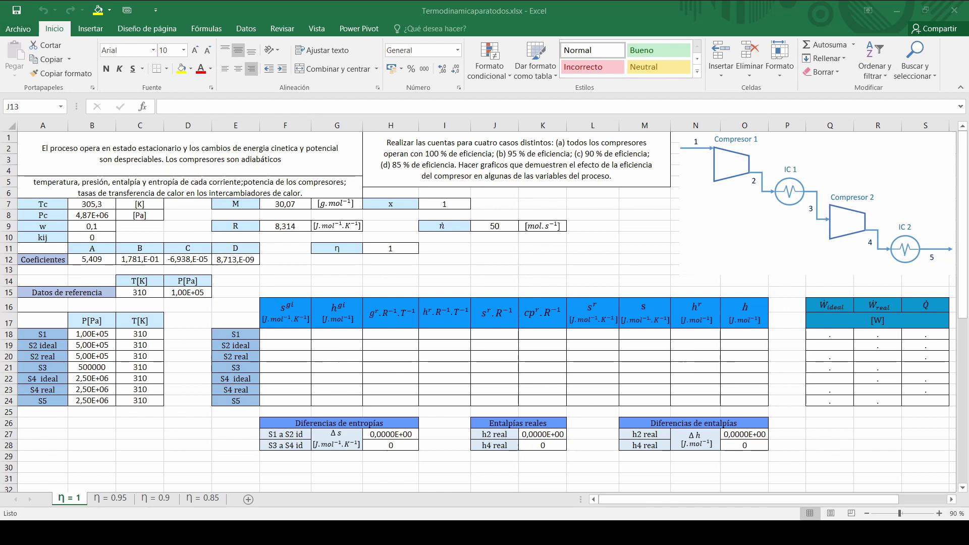
# Enter =$B$12*LN(C18/$C$15)+$C$12*(C18-$C$15)+($D$12/2)*((C18^2)-($C$15^2))+($E$12/3)*((C18^3)-($C$15^3))-($F$9*LN(B18/$D$15)) in F18 and fill it down to F24
pyautogui.click(296, 336)
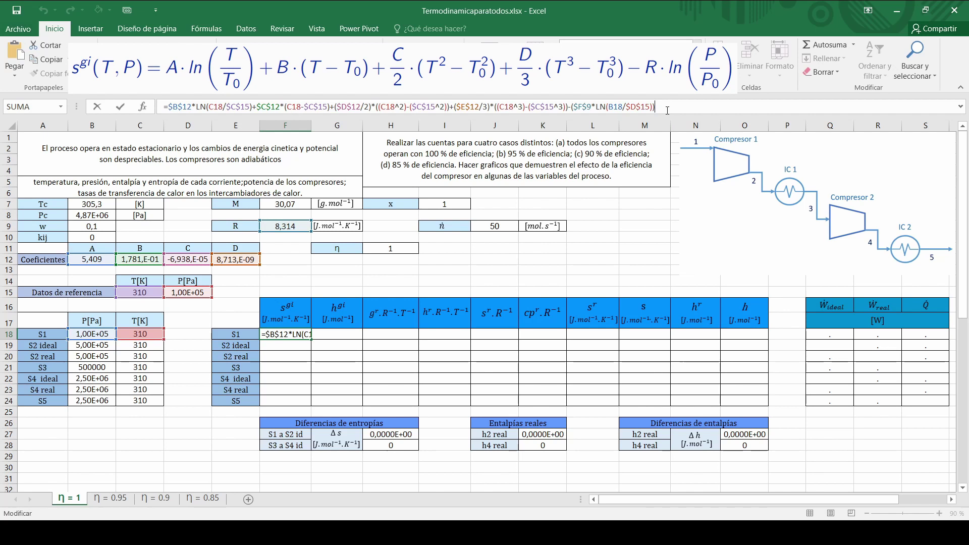
pyautogui.press('Return')
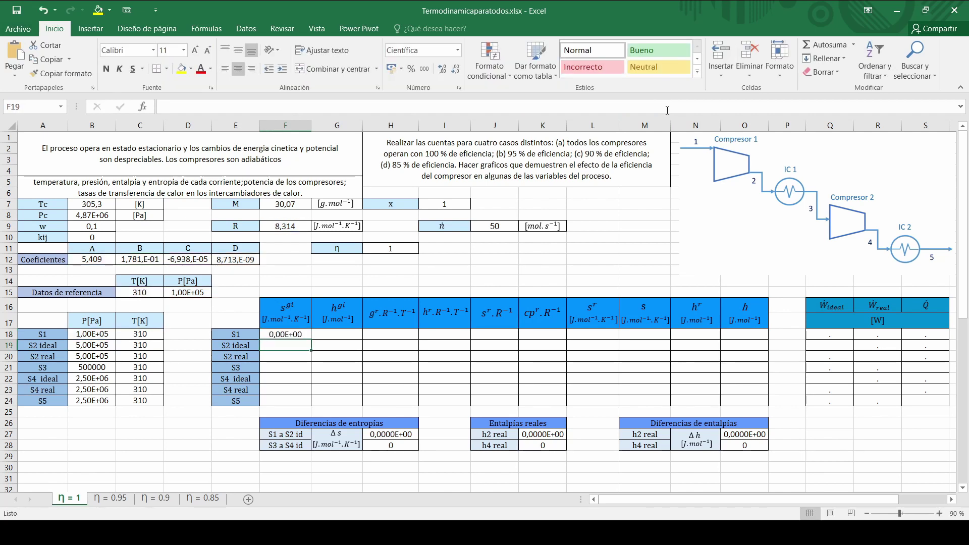
pyautogui.click(296, 333)
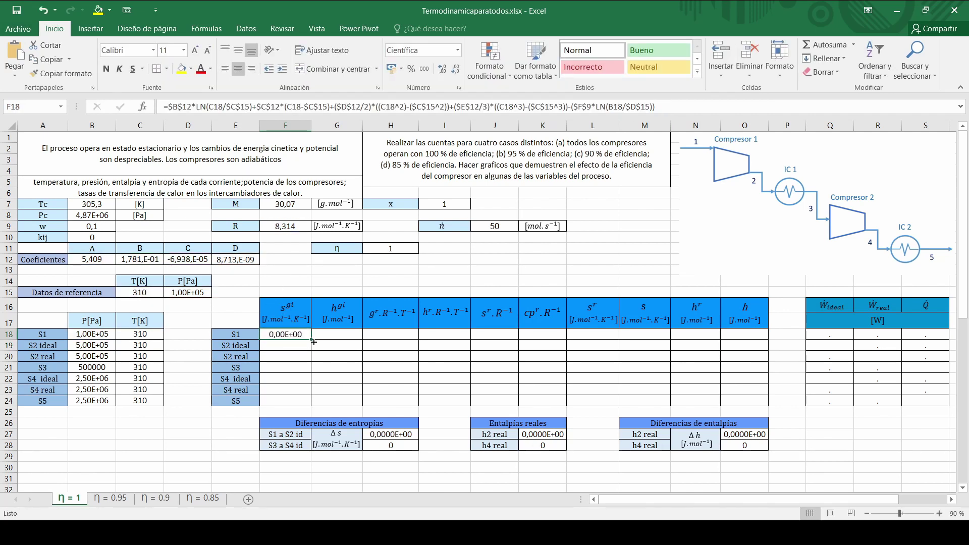
pyautogui.moveTo(314, 342); pyautogui.dragTo(303, 408)
# Enter =$B$12*(C18-$C$15)+($C$12/2)*((C18^2)-($C$15^2))+($D$12/3)*((C18^3)-($C$15^3))+($E$12/4)*((C18^4)-($C$15^4)) in G18 and fill it down to G24
pyautogui.click(353, 335)
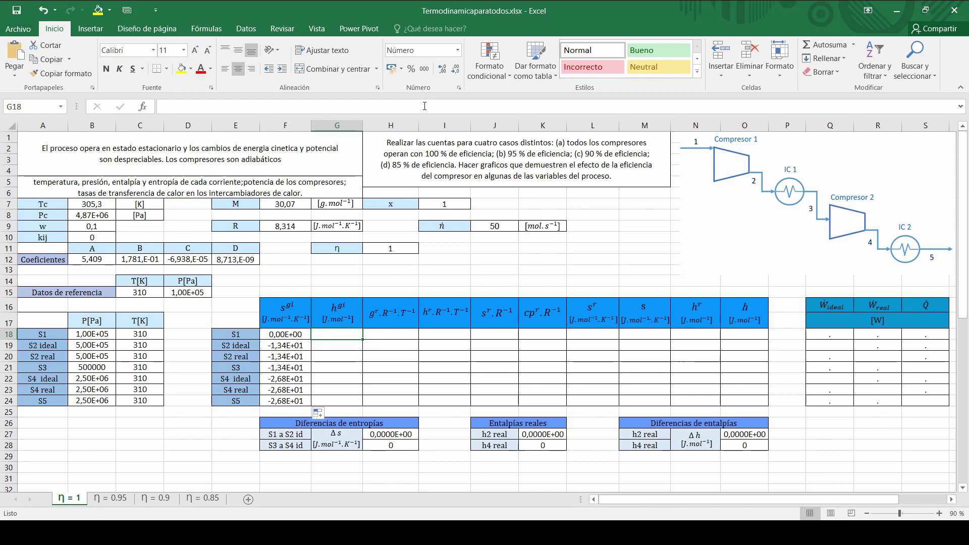
pyautogui.click(425, 106)
pyautogui.write('=$B$12*(C18-$C$15)+($C$12/2)*((C18^2)-($C$15^2))+($D$12/3)*((C18^3)-($C$15^3))+($E$12/4)*((C18^4)-($C$15^4))')
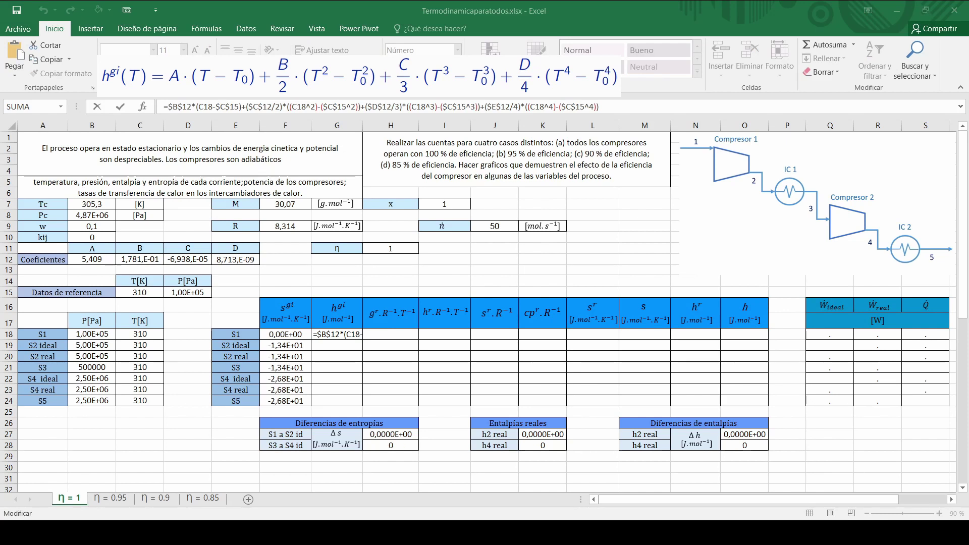
pyautogui.hotkey('alt', 'Tab')
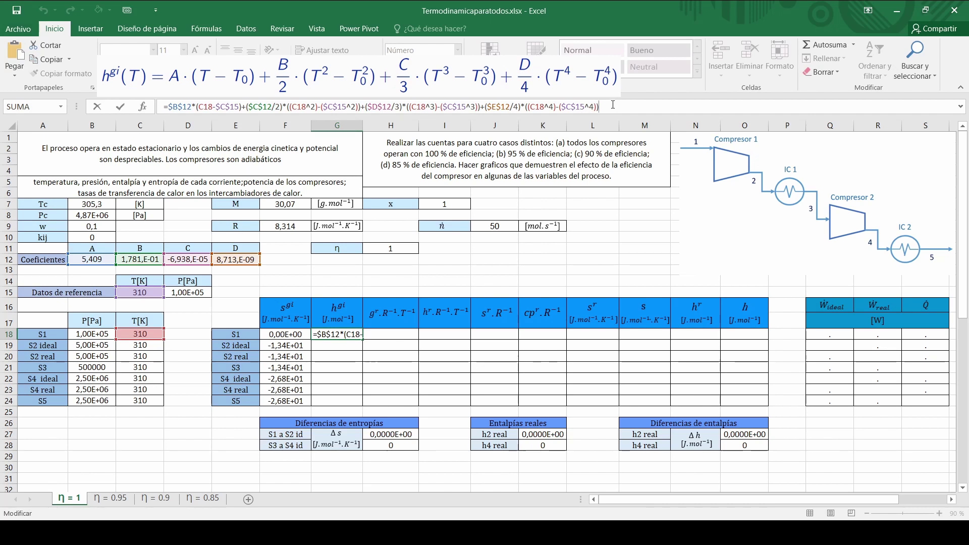
pyautogui.press('Return')
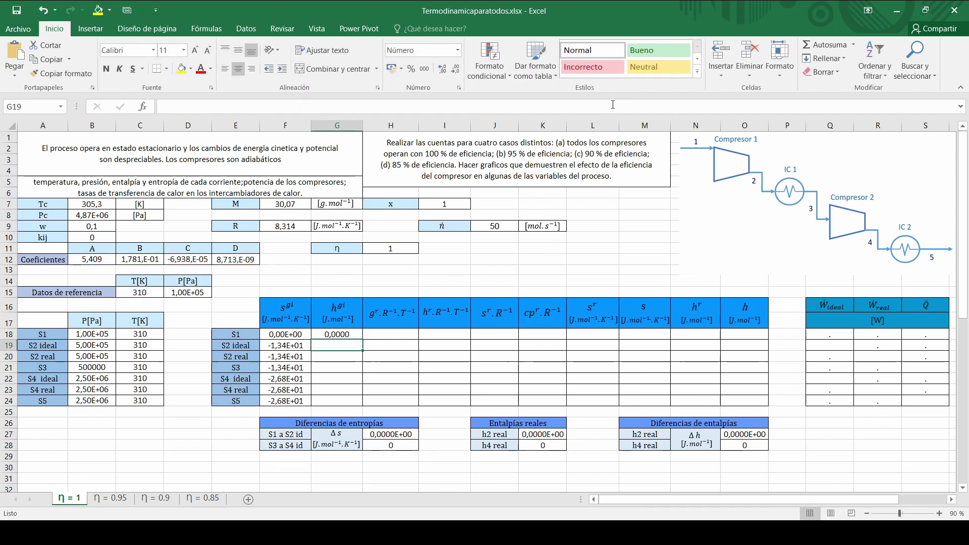
pyautogui.click(337, 335)
pyautogui.moveTo(363, 340); pyautogui.dragTo(358, 403)
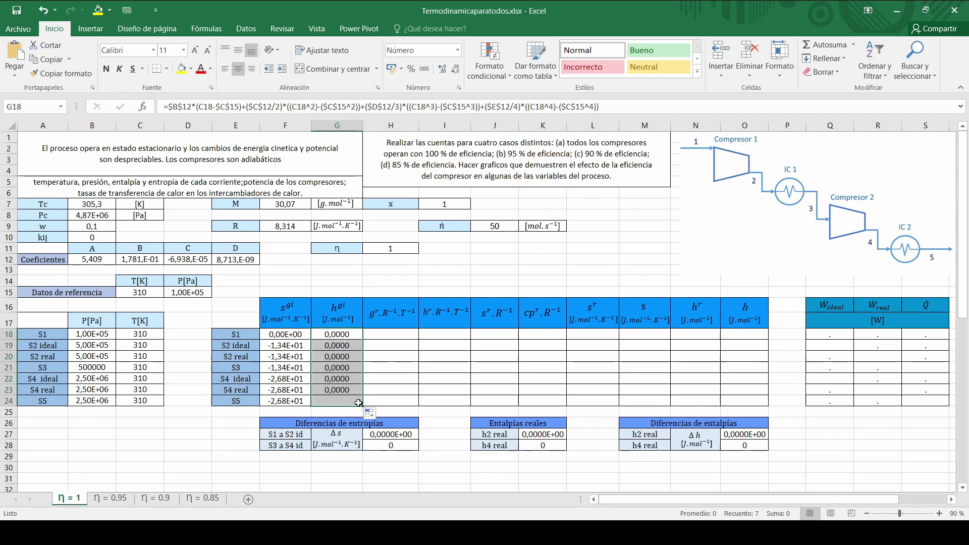
# Start an srkresv function across H18:K18 with Rcell $F$9, TCell C18 and Pcell B18
pyautogui.click(390, 334)
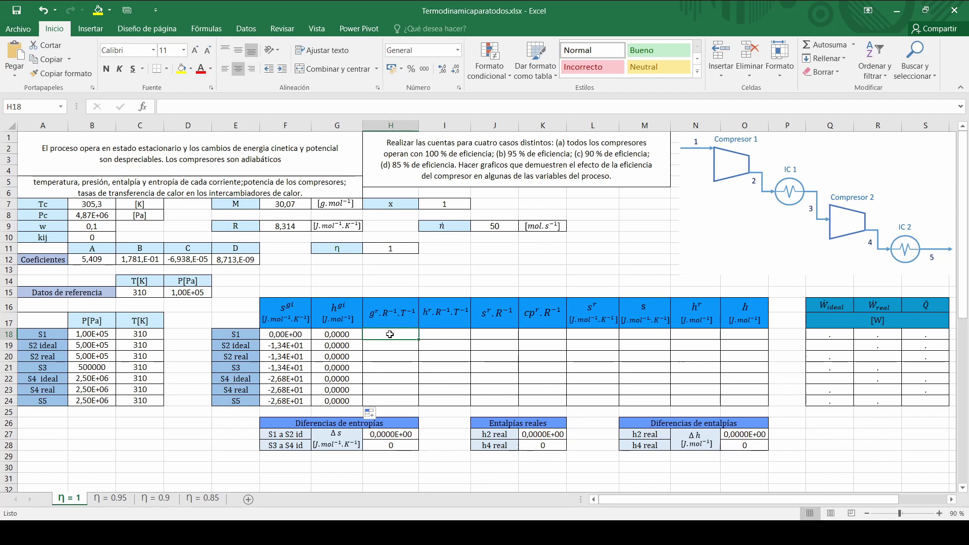
pyautogui.moveTo(390, 334); pyautogui.dragTo(531, 334)
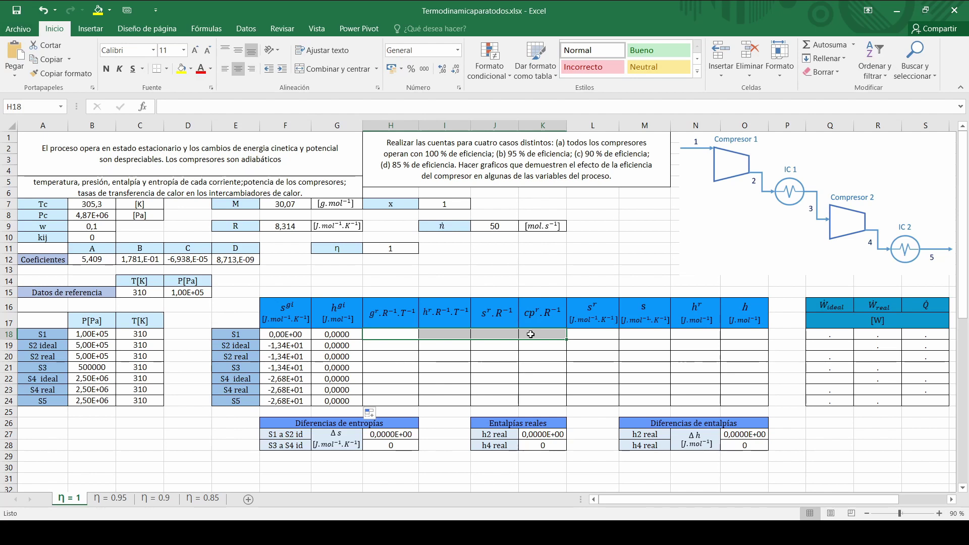
pyautogui.press('F2')
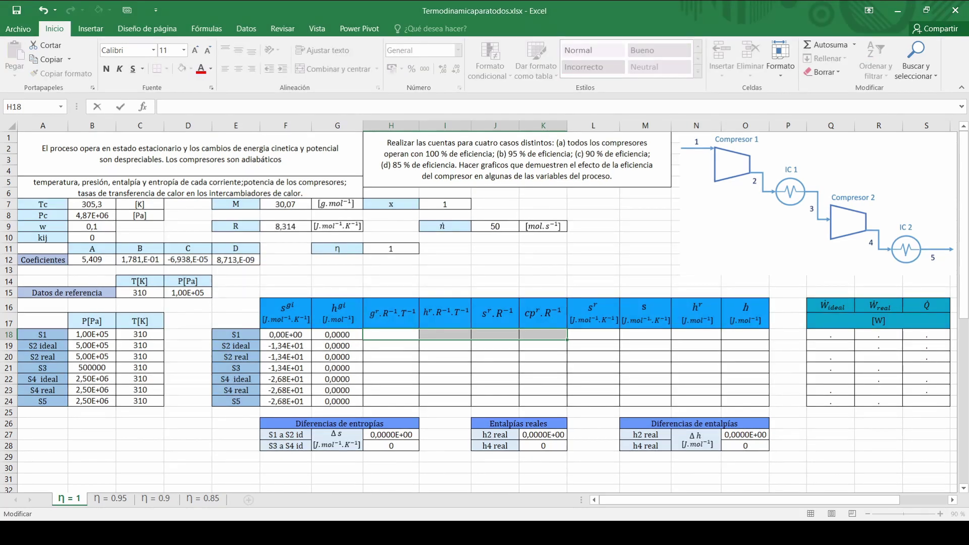
pyautogui.write('=srkresv(')
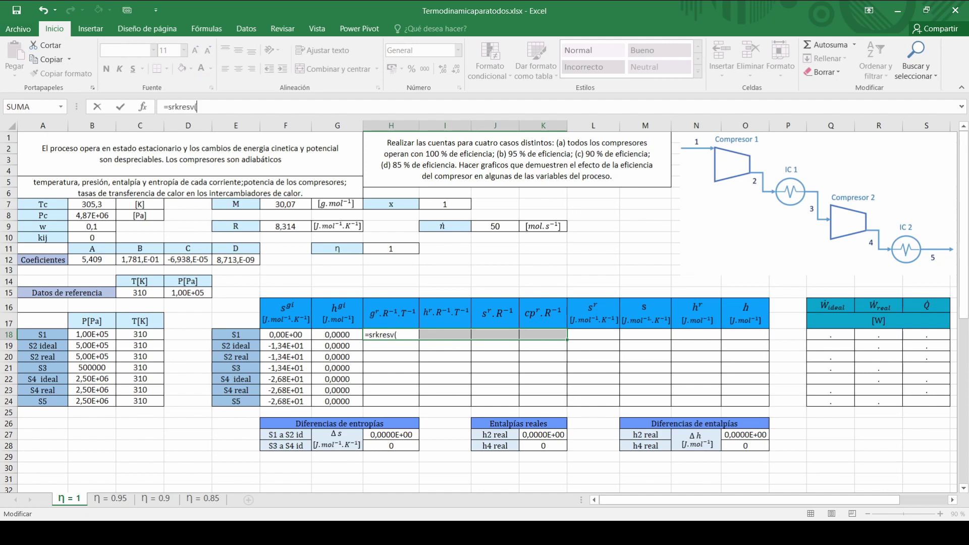
pyautogui.click(144, 107)
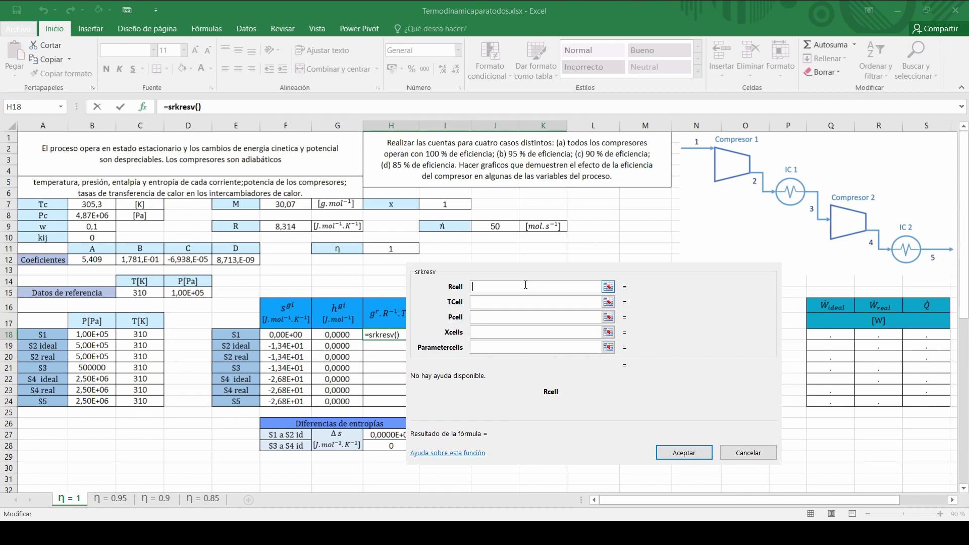
pyautogui.click(281, 228)
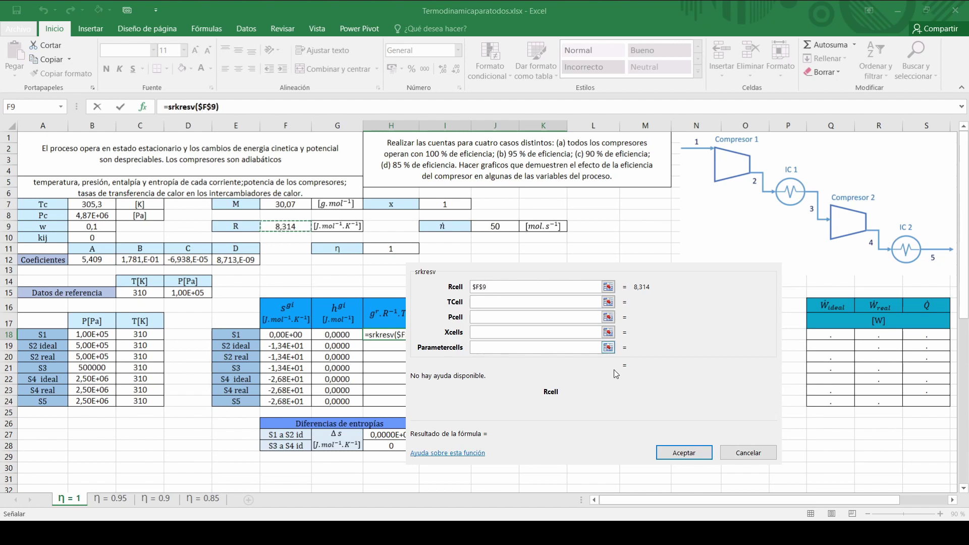
pyautogui.click(514, 306)
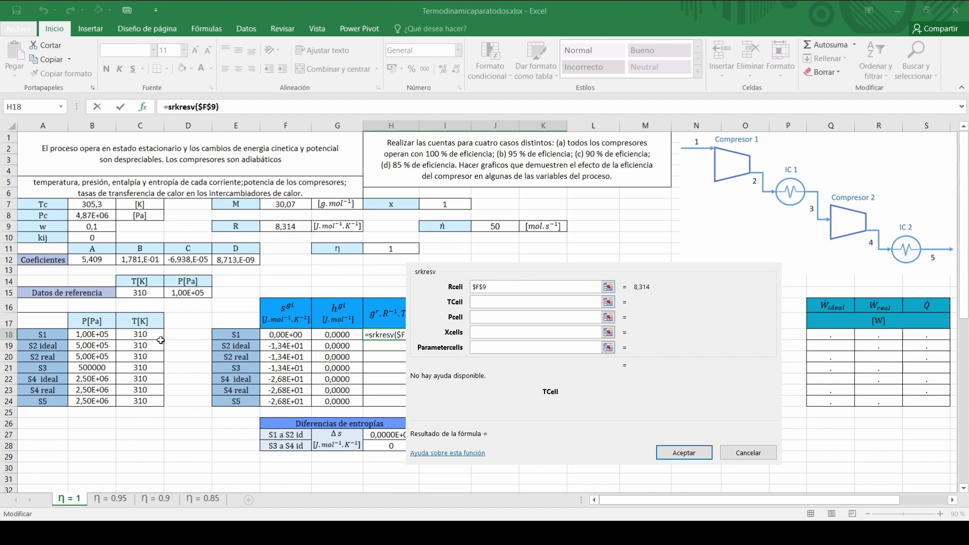
pyautogui.click(162, 335)
pyautogui.click(490, 316)
pyautogui.click(93, 335)
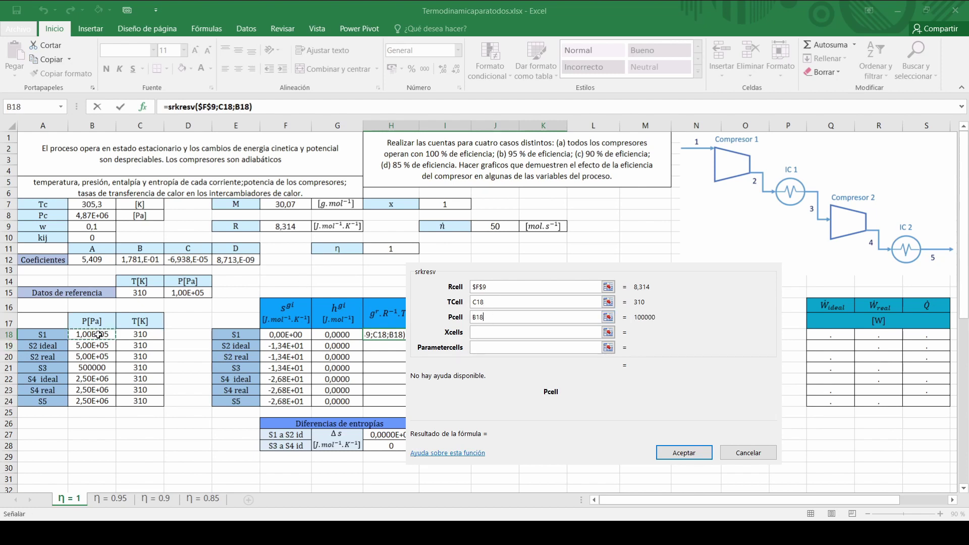
# Set Xcells to $I$7 and Parametercells to $B$7:$B$10, and enter srkresv in H18:K18 as an array formula
pyautogui.click(487, 332)
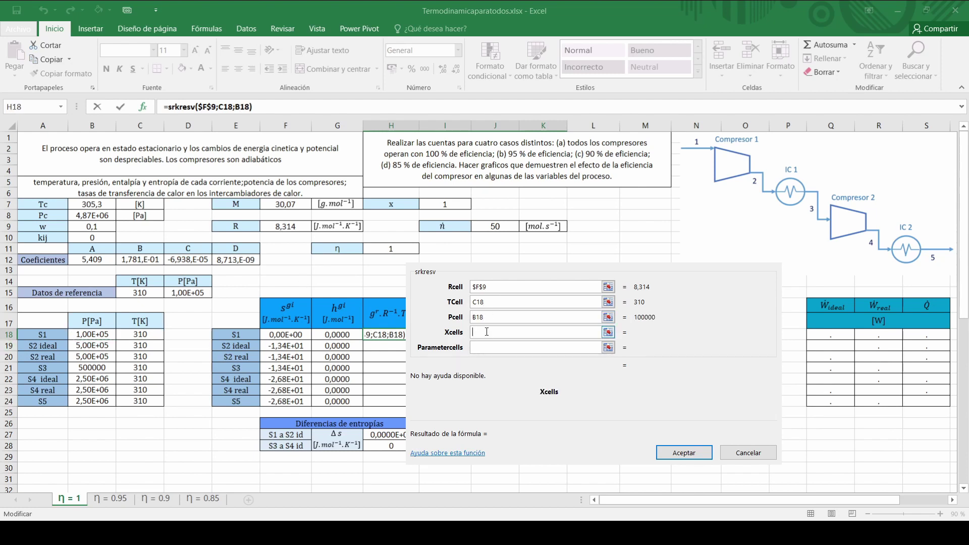
pyautogui.click(455, 204)
pyautogui.press('F4')
pyautogui.click(596, 347)
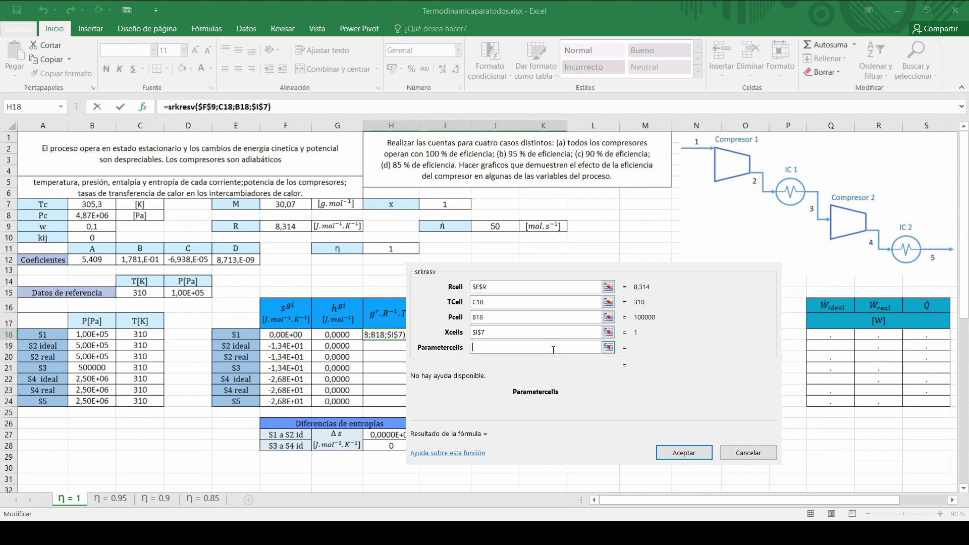
pyautogui.moveTo(105, 204); pyautogui.dragTo(109, 236)
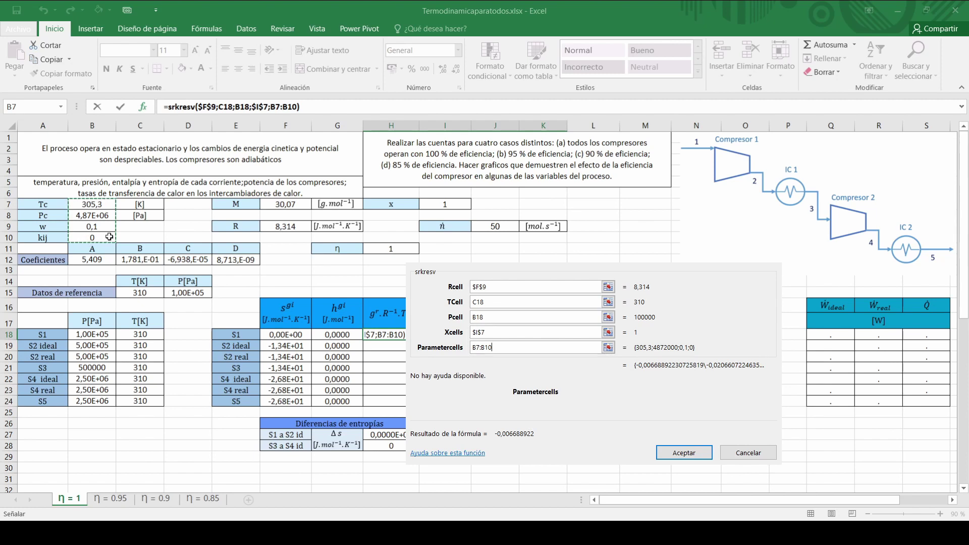
pyautogui.press('F4')
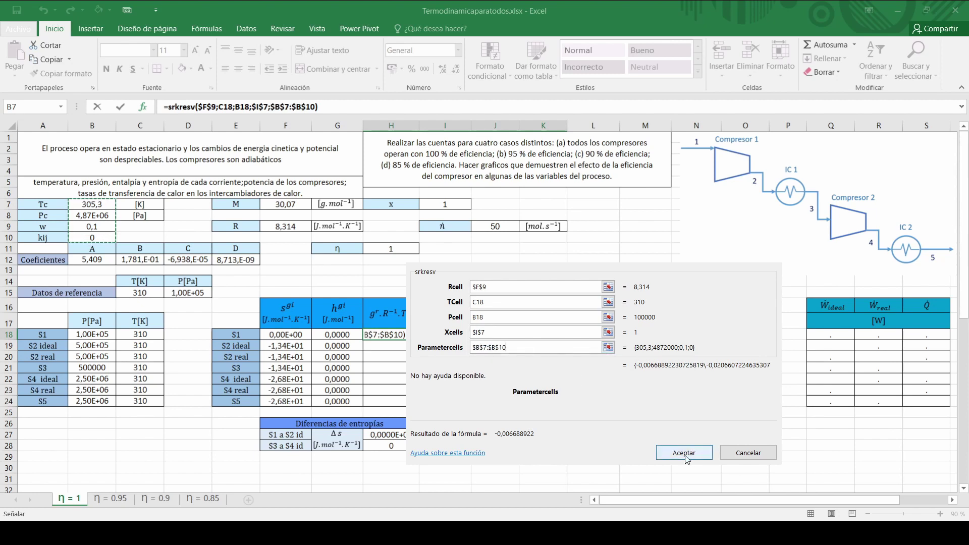
pyautogui.click(338, 106)
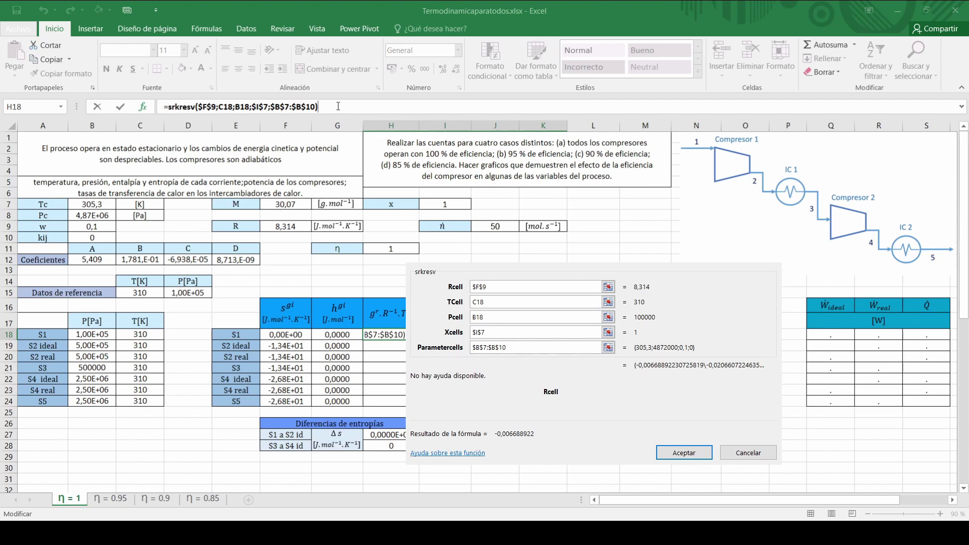
pyautogui.hotkey('ctrl', 'shift', 'Return')
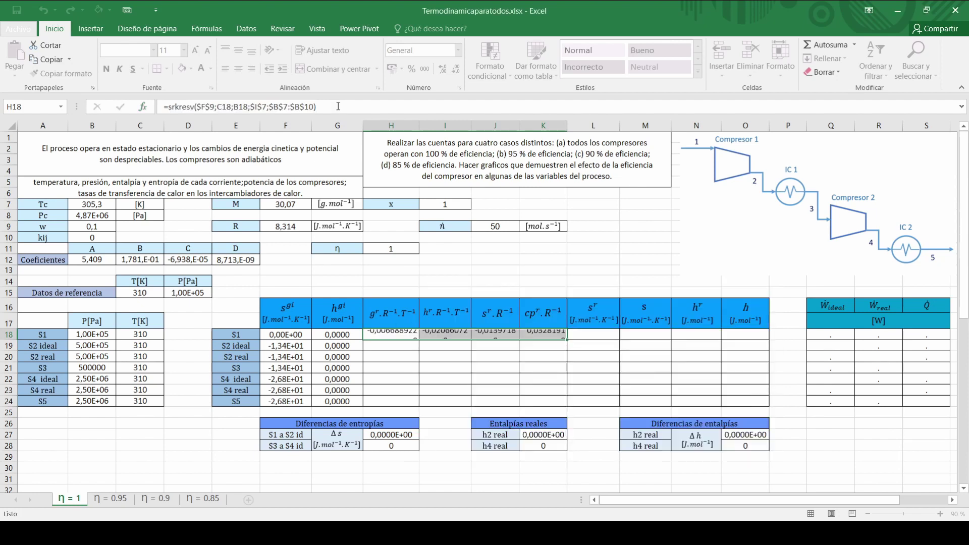
# Fill the srkresv array formula from H18:K18 down to row 24 for all the streams
pyautogui.press('Tab')
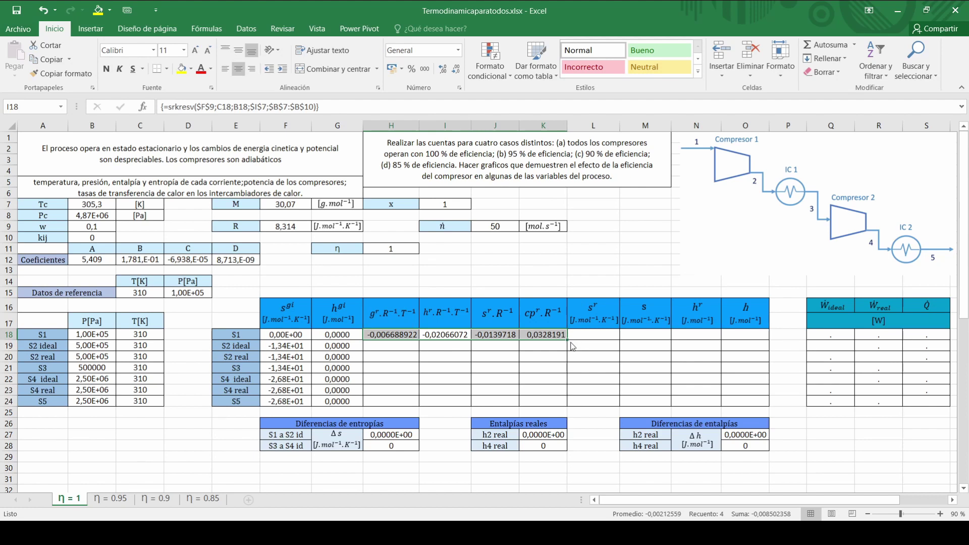
pyautogui.moveTo(566, 340); pyautogui.dragTo(569, 402)
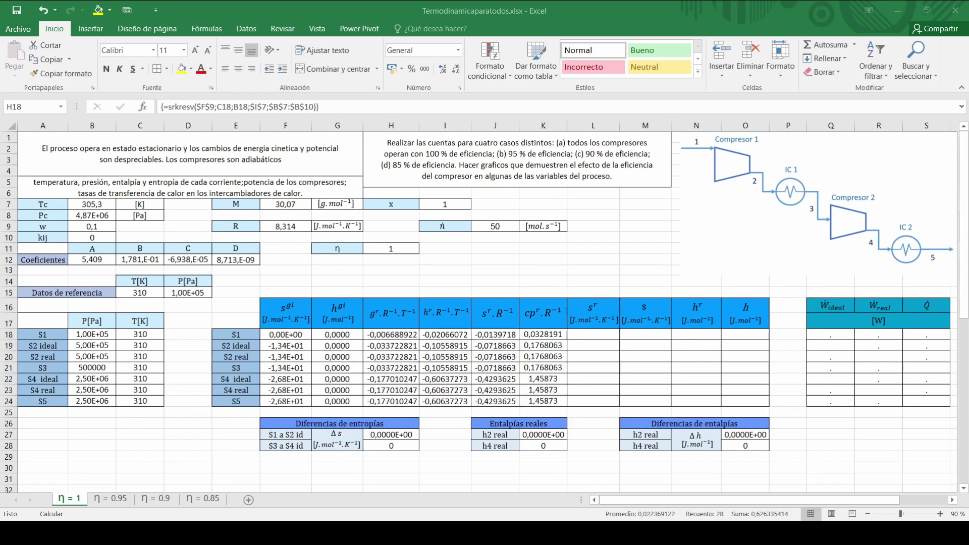
pyautogui.hotkey('alt', 'Tab')
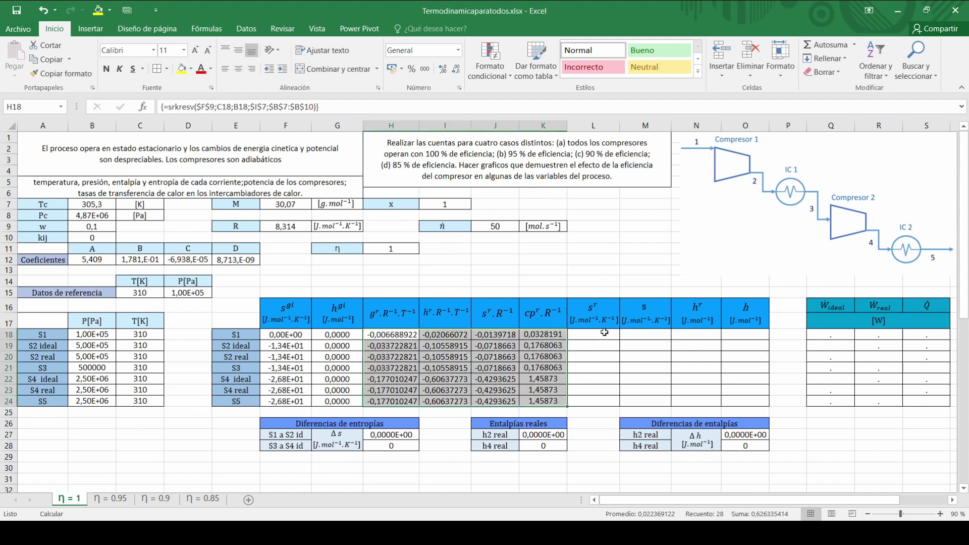
pyautogui.click(604, 333)
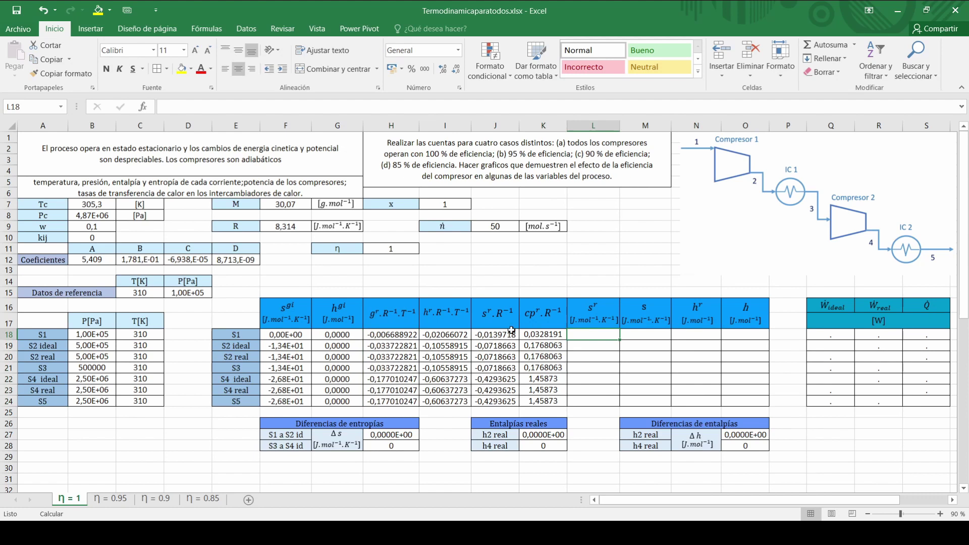
pyautogui.click(491, 336)
pyautogui.moveTo(491, 339); pyautogui.dragTo(493, 401)
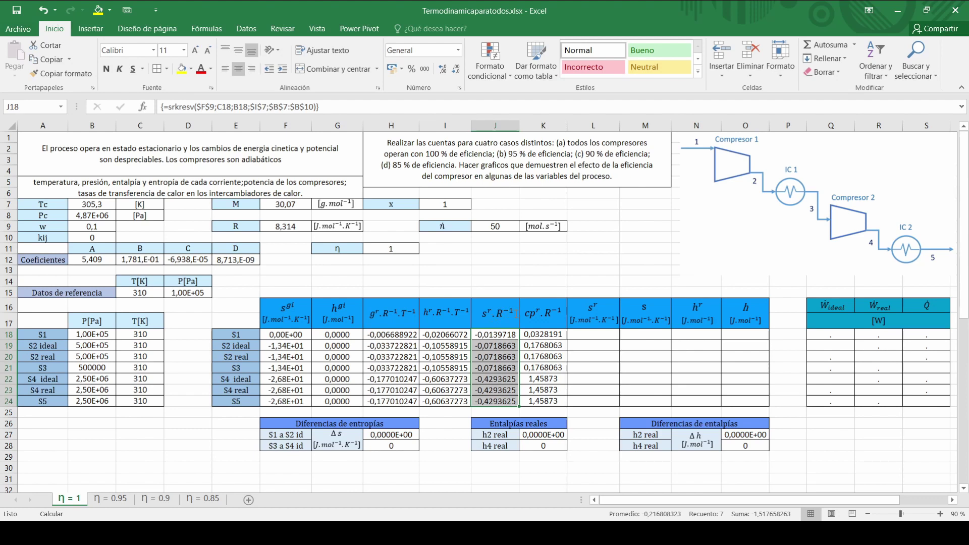
# Calculate the residual entropy in L18 with =J18*$F$9 and fill the formula down to L24
pyautogui.click(595, 333)
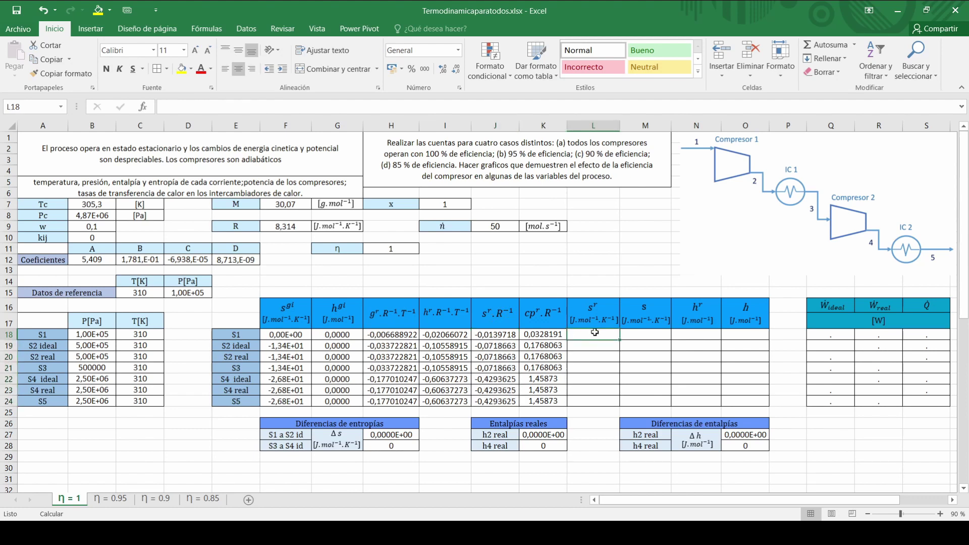
pyautogui.write('=')
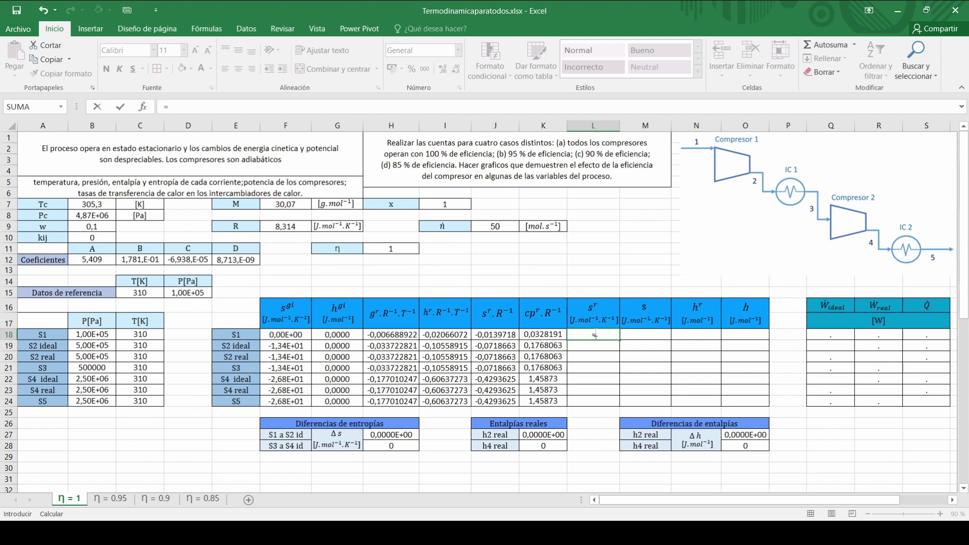
pyautogui.press('Left')
pyautogui.press('Left')
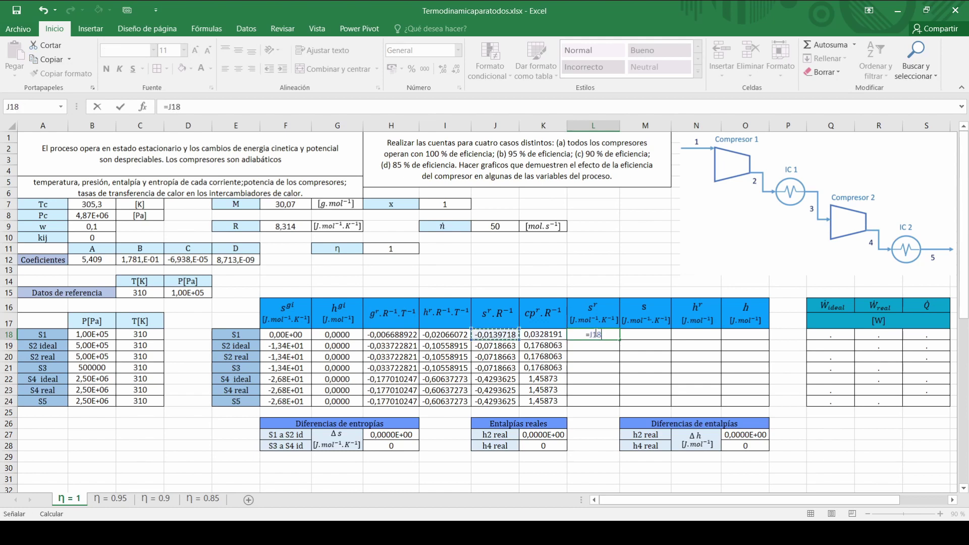
pyautogui.write('*')
pyautogui.click(292, 229)
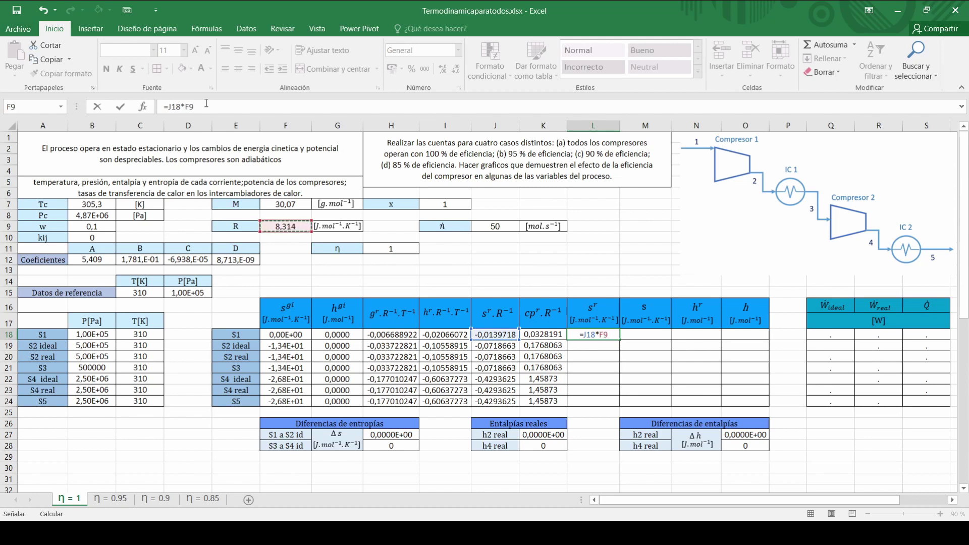
pyautogui.click(191, 106)
pyautogui.press('F4')
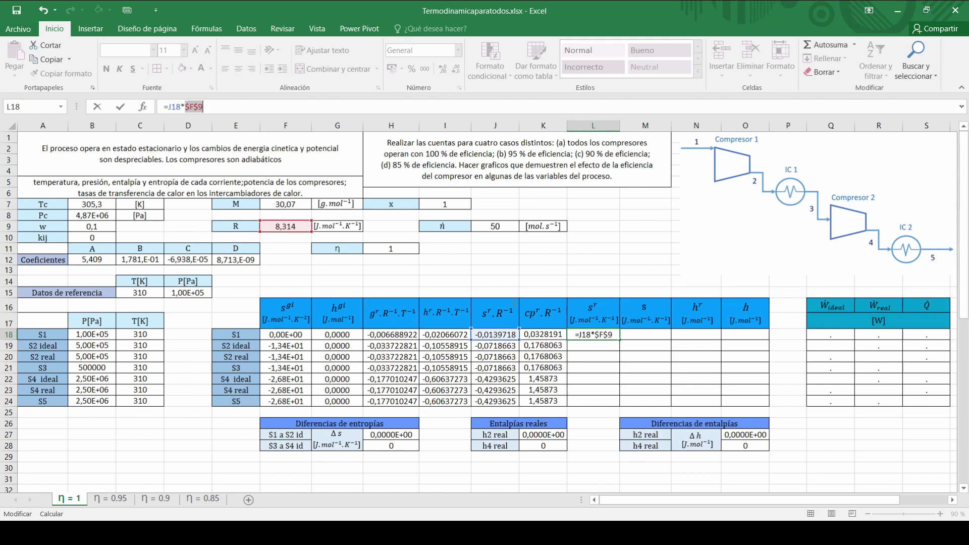
pyautogui.click(635, 104)
pyautogui.hotkey('ctrl', 'Return')
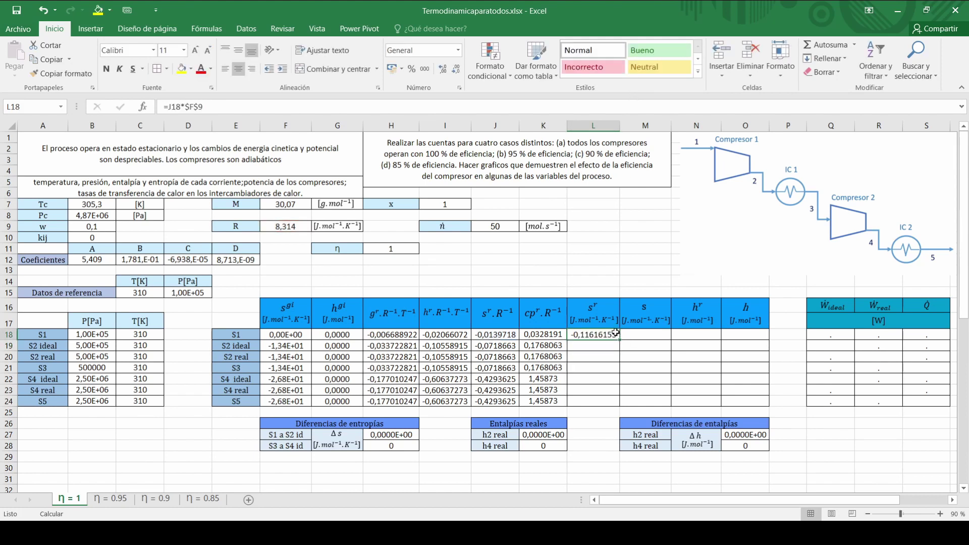
pyautogui.moveTo(619, 340); pyautogui.dragTo(620, 407)
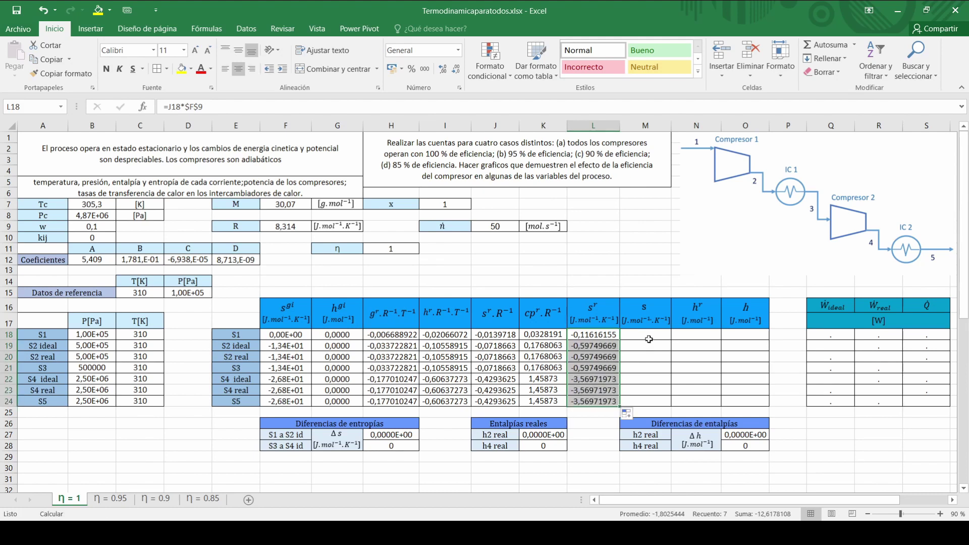
# Calculate the total entropy of stream S1 in M18 with the formula =F18+L18
pyautogui.click(668, 334)
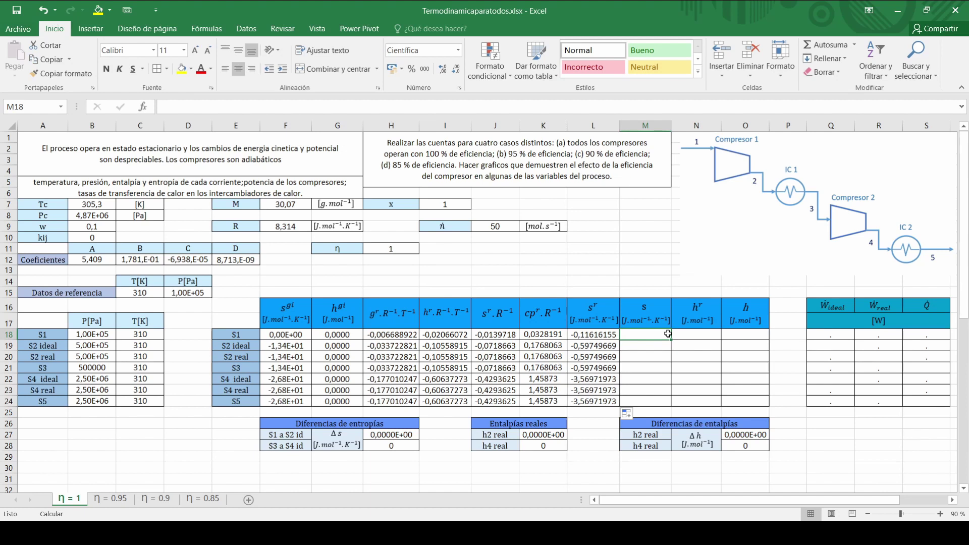
pyautogui.write('=')
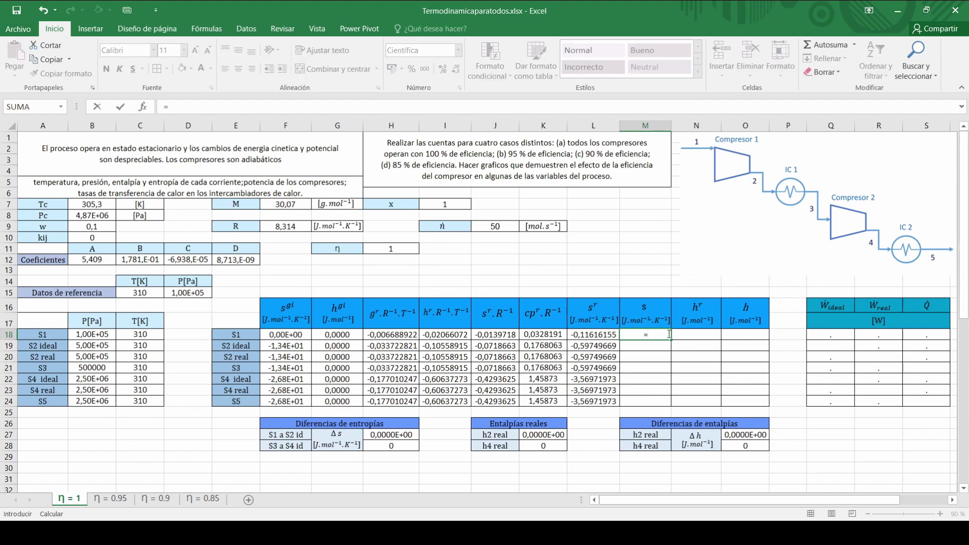
pyautogui.press('Left')
pyautogui.press('Left')
pyautogui.press('Left')
pyautogui.press('Left')
pyautogui.press('Left')
pyautogui.press('Left')
pyautogui.press('Left')
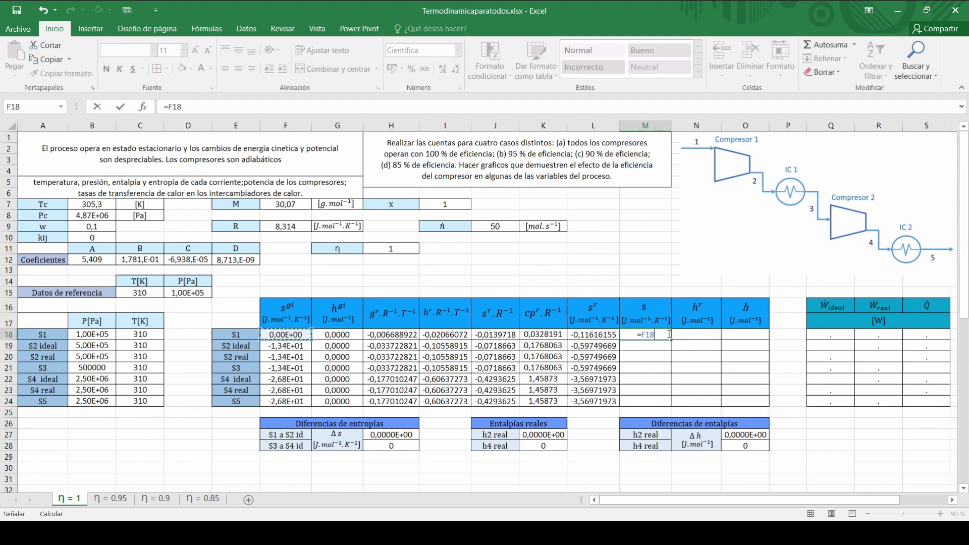
pyautogui.write('+')
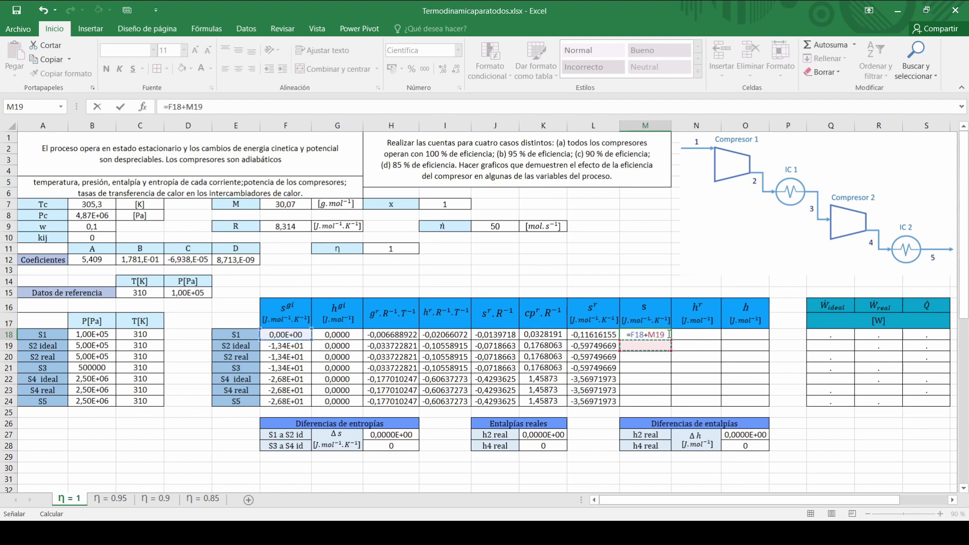
pyautogui.press('Left')
pyautogui.press('Return')
# Fill the total entropy formula from M18 down to M24 for all the streams
pyautogui.click(668, 334)
pyautogui.moveTo(670, 339); pyautogui.dragTo(674, 405)
pyautogui.click(696, 369)
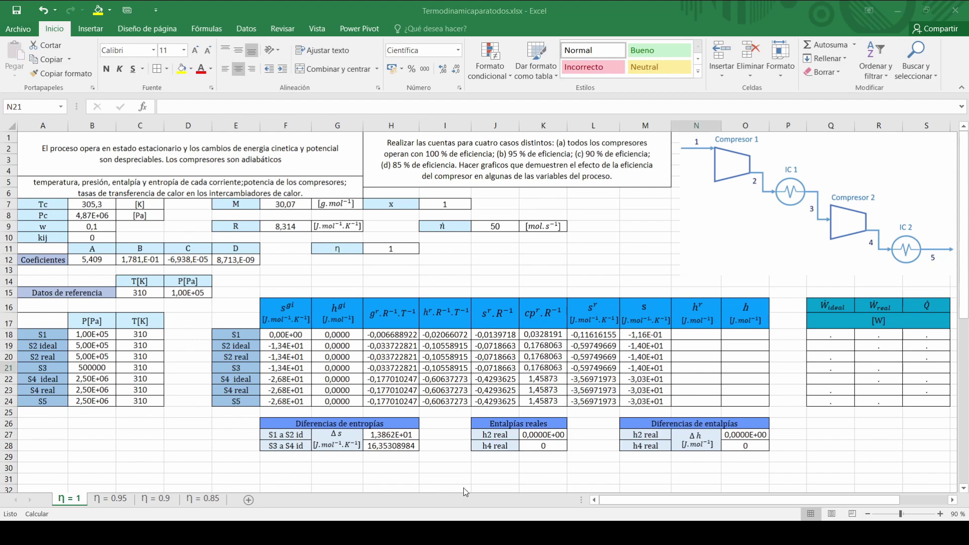
# Start the residual enthalpy formula in N18 by multiplying the dimensionless residual enthalpy in I18 by an opened parenthesis, =I18*(
pyautogui.click(464, 335)
pyautogui.moveTo(463, 334); pyautogui.dragTo(468, 400)
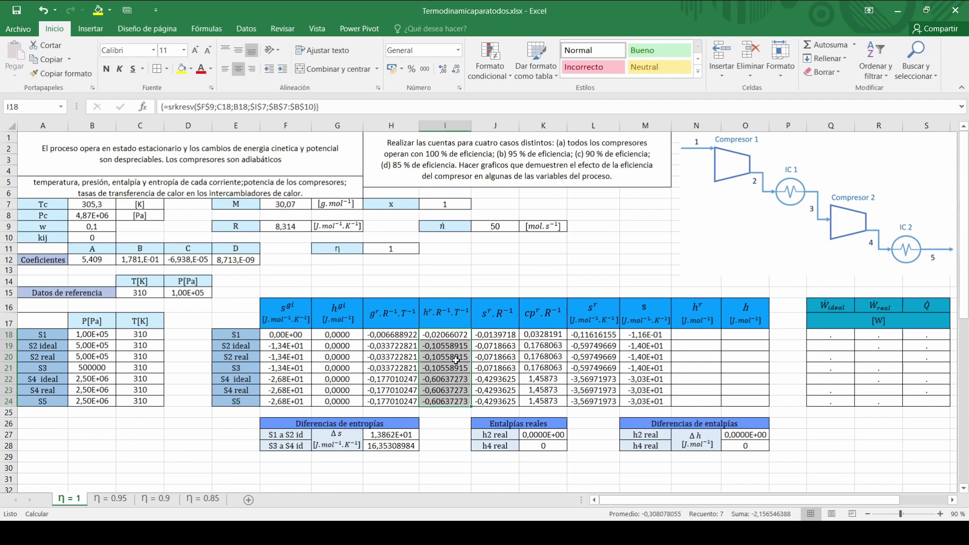
pyautogui.click(709, 339)
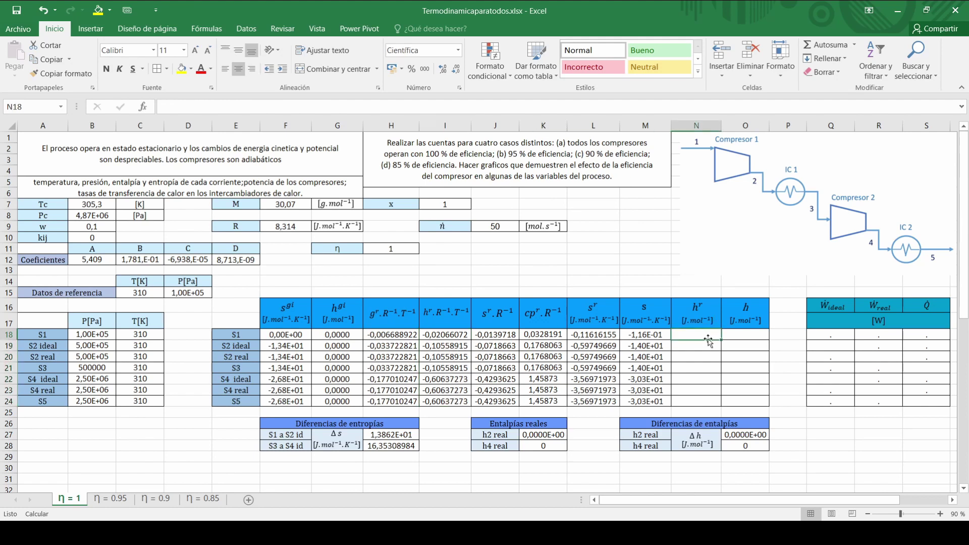
pyautogui.write('=')
pyautogui.press('Left')
pyautogui.press('Left')
pyautogui.press('Left')
pyautogui.press('Left')
pyautogui.press('Left')
pyautogui.write('**(')
pyautogui.press('BackSpace')
pyautogui.press('BackSpace')
pyautogui.write('(')
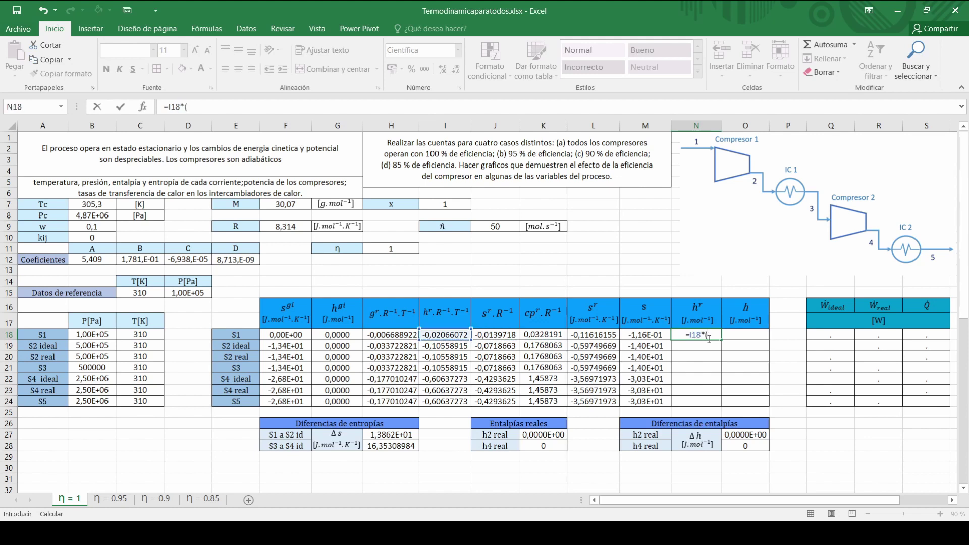
# Complete the residual enthalpy formula in N18 as =I18*($F$9*$C$18) and fill it down to N24
pyautogui.click(295, 227)
pyautogui.press('F4')
pyautogui.write('*')
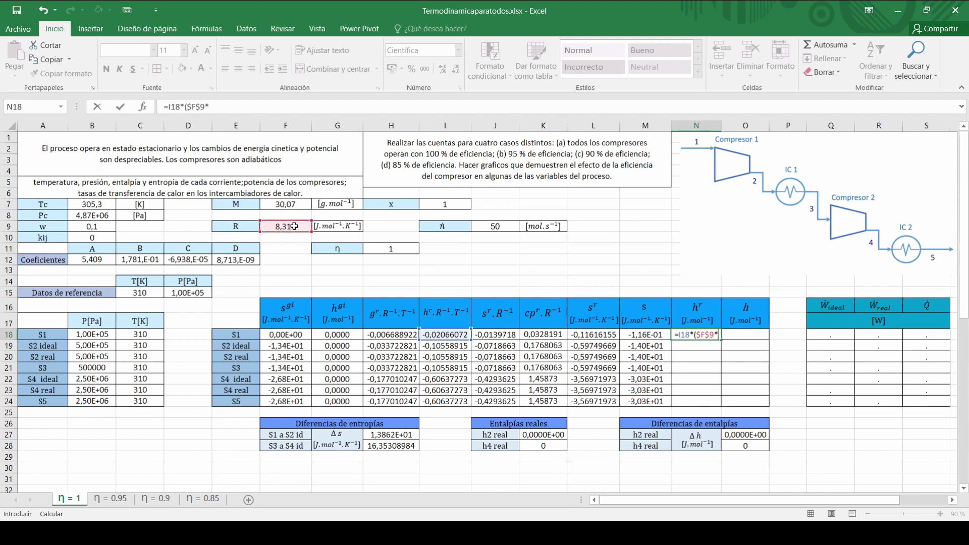
pyautogui.click(160, 338)
pyautogui.press('F4')
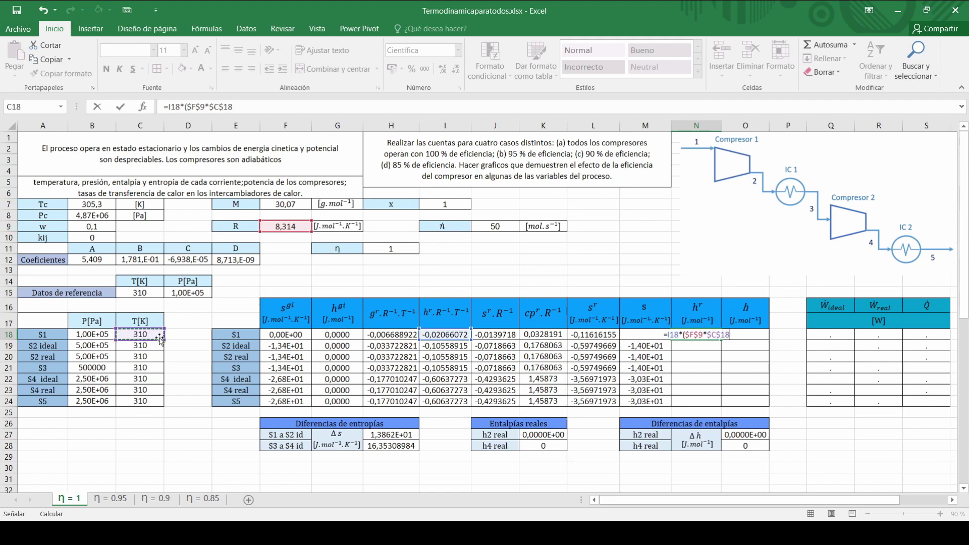
pyautogui.write(')')
pyautogui.press('Return')
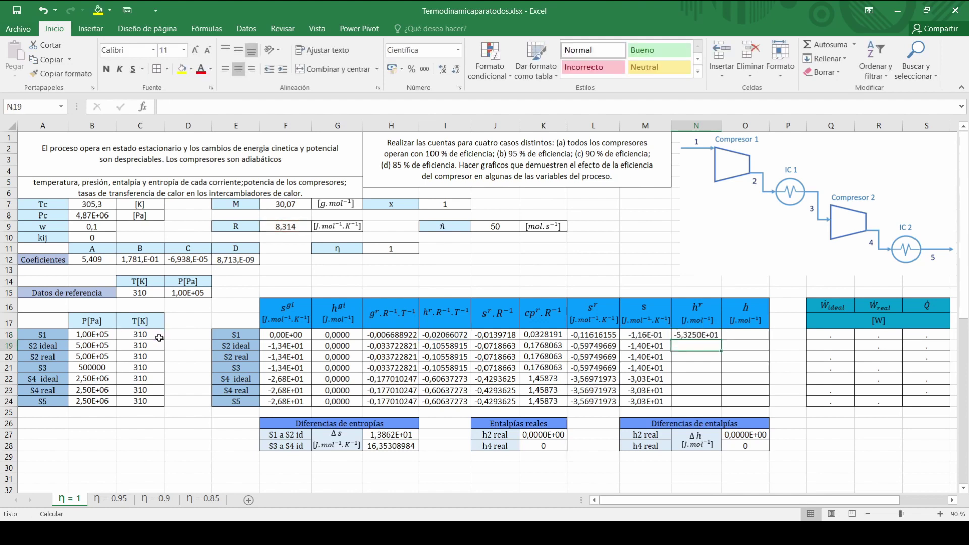
pyautogui.click(718, 337)
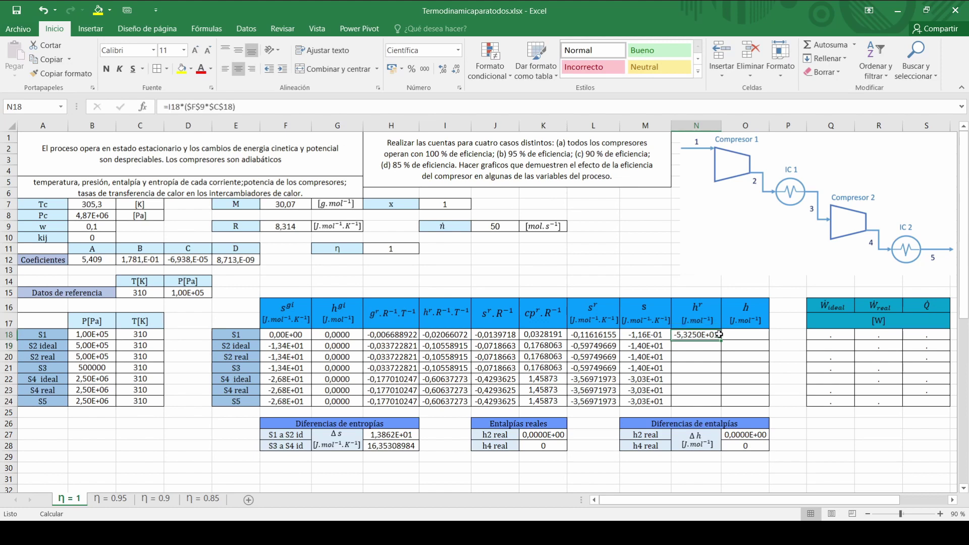
pyautogui.moveTo(722, 340); pyautogui.dragTo(721, 408)
# Calculate the total enthalpy of stream S1 in O18 with the formula =G18+N18
pyautogui.click(768, 334)
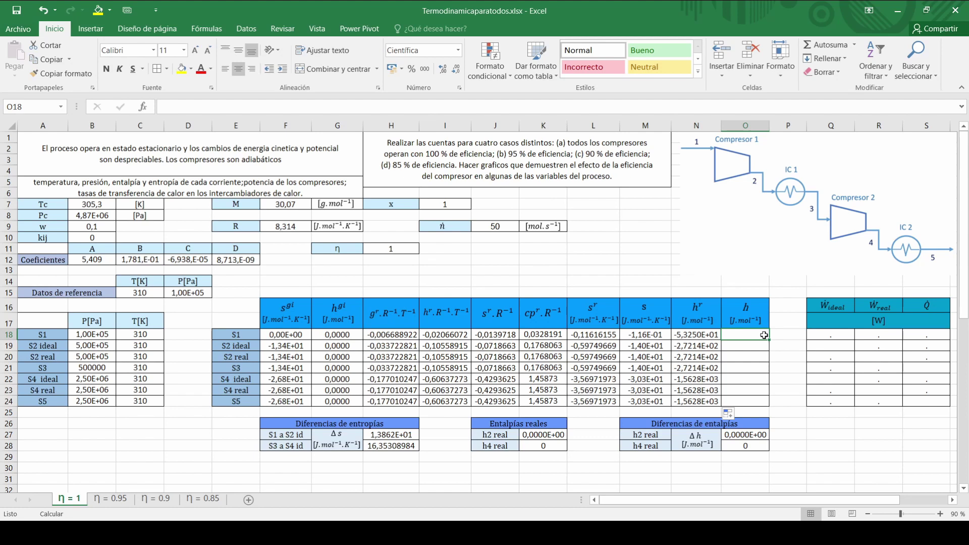
pyautogui.write('=')
pyautogui.press('Left')
pyautogui.press('Left')
pyautogui.press('Left')
pyautogui.press('Left')
pyautogui.press('Left')
pyautogui.press('Left')
pyautogui.press('Left')
pyautogui.press('Left')
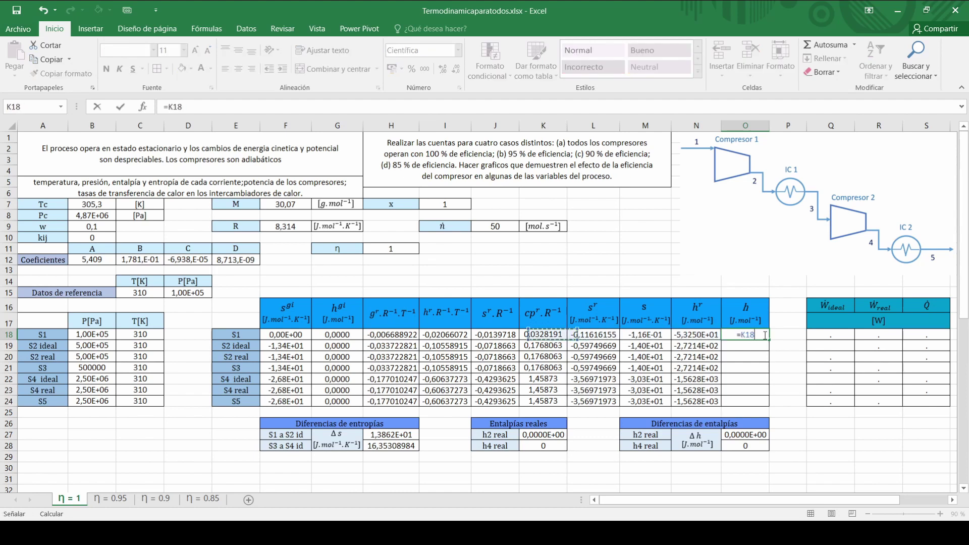
pyautogui.write('+')
pyautogui.press('Left')
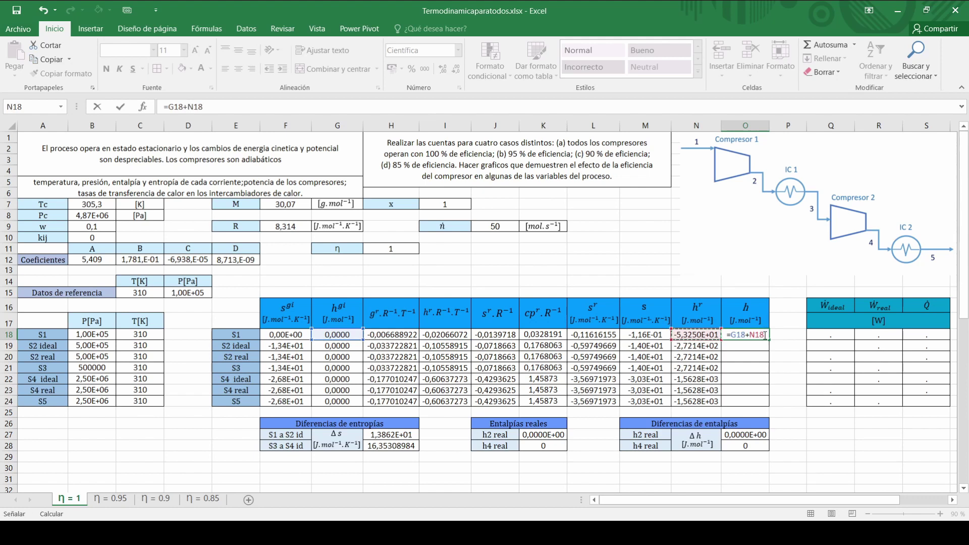
pyautogui.press('Return')
# Fill the total enthalpy formula from O18 down to O24 for all the streams
pyautogui.click(764, 335)
pyautogui.moveTo(770, 340); pyautogui.dragTo(771, 405)
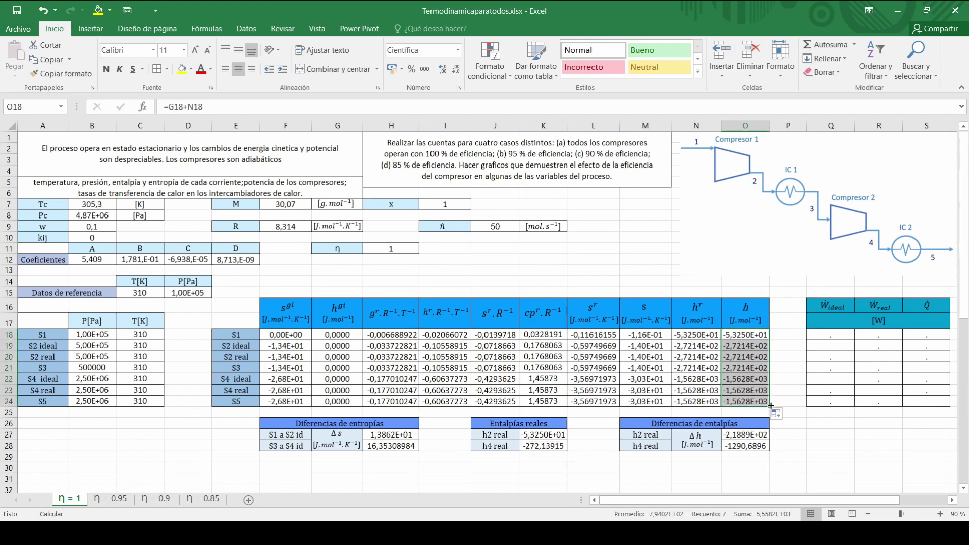
pyautogui.click(788, 293)
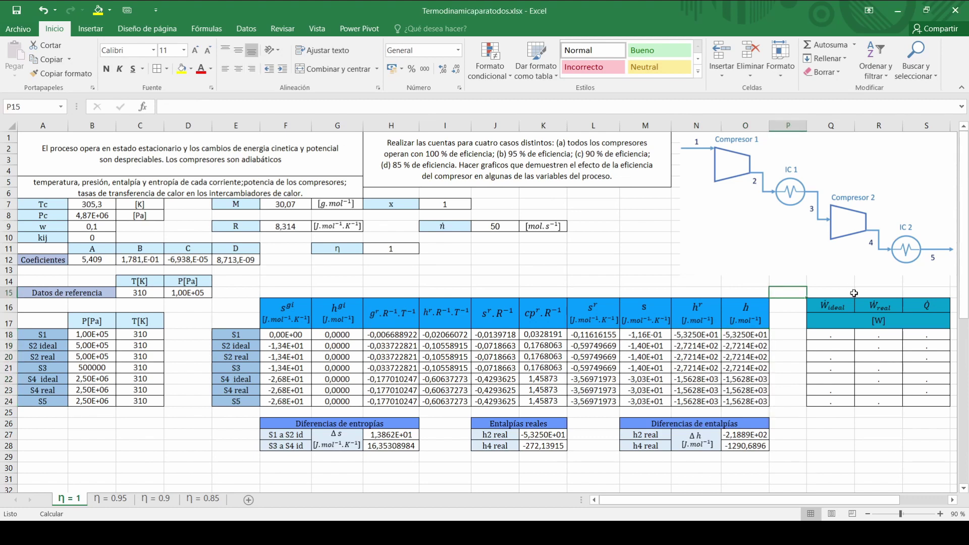
# Calculate the ideal power of compressor 1 in Q19 with the formula =J9*(O19-O18)
pyautogui.moveTo(848, 293); pyautogui.dragTo(918, 402)
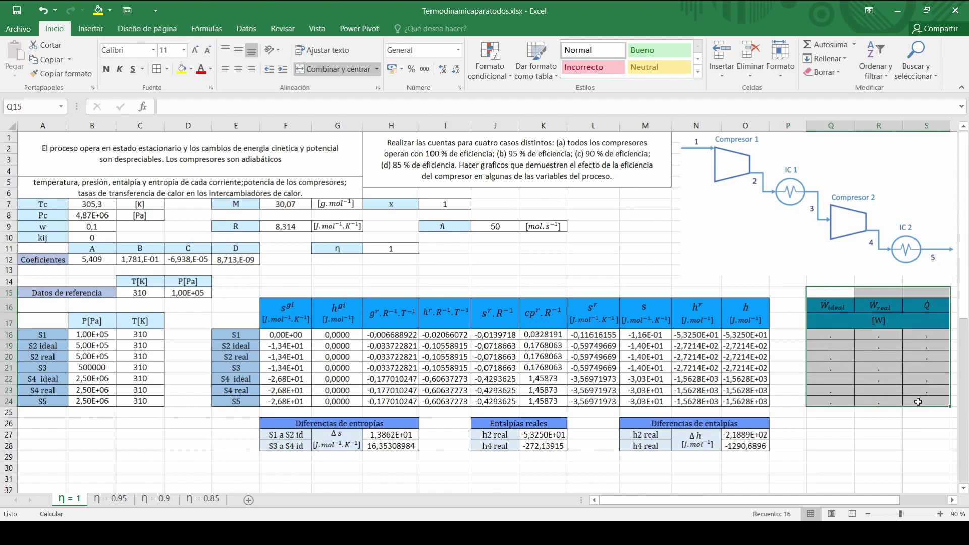
pyautogui.click(842, 347)
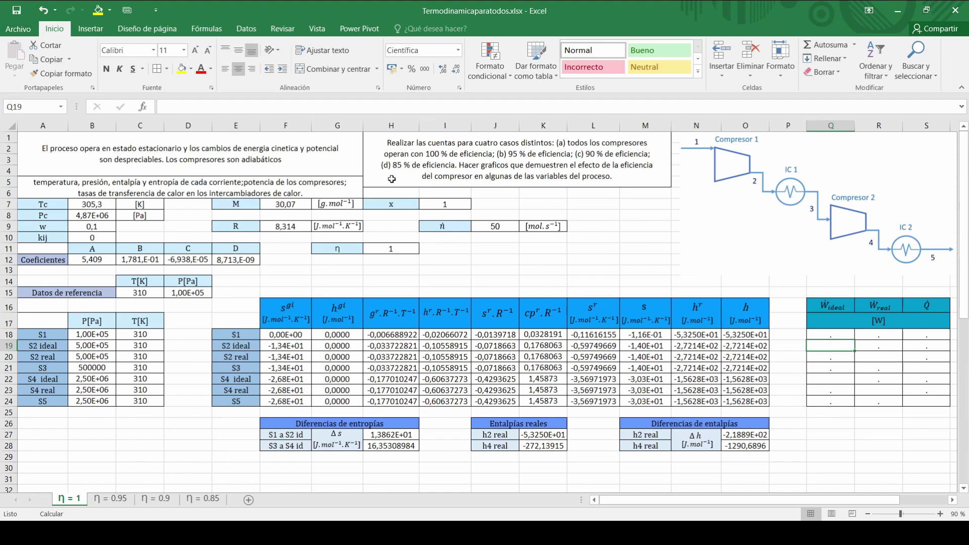
pyautogui.click(329, 109)
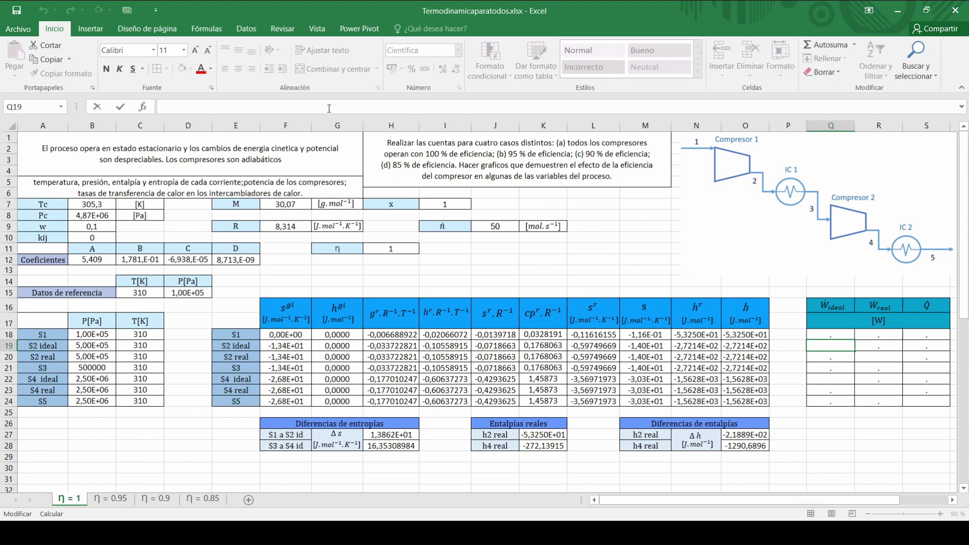
pyautogui.click(509, 223)
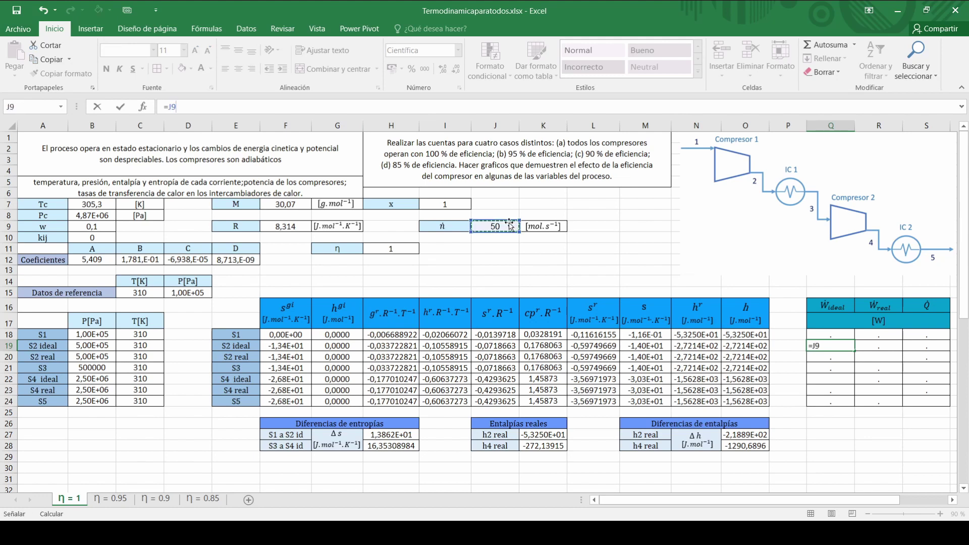
pyautogui.write('*(')
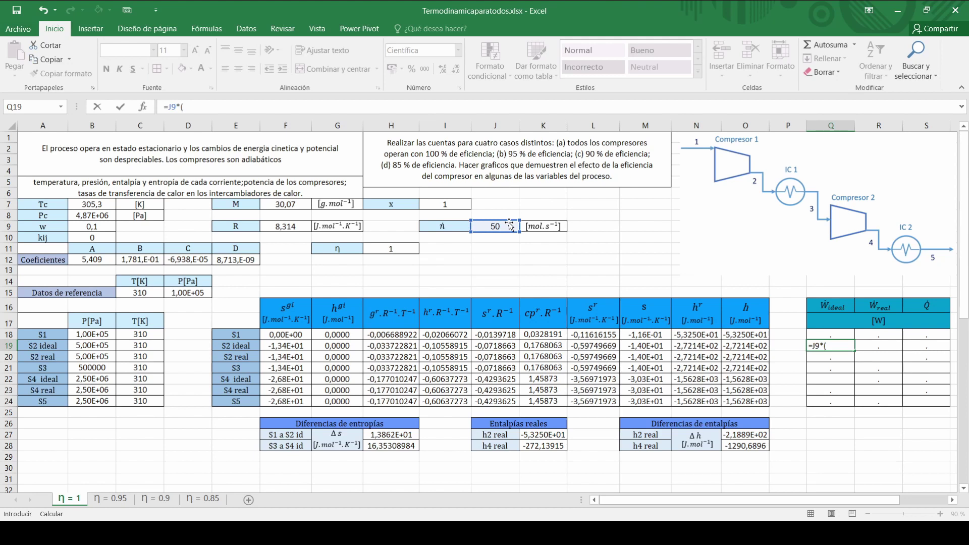
pyautogui.click(762, 346)
pyautogui.write('-')
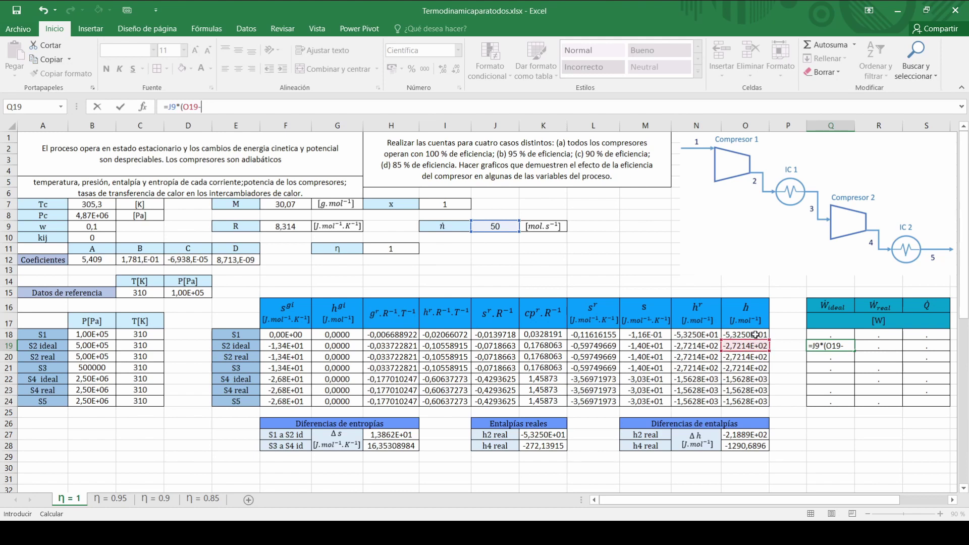
pyautogui.click(756, 332)
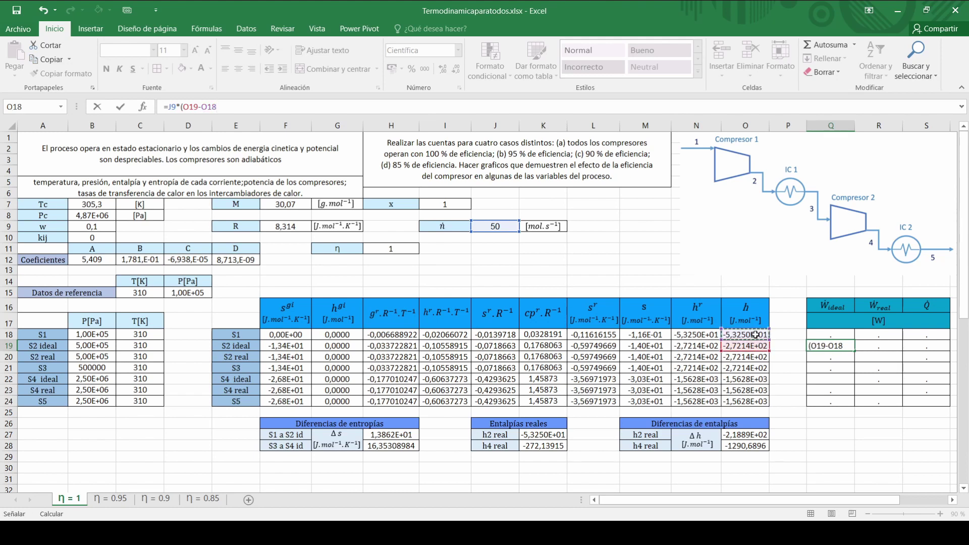
pyautogui.write(')')
pyautogui.press('Return')
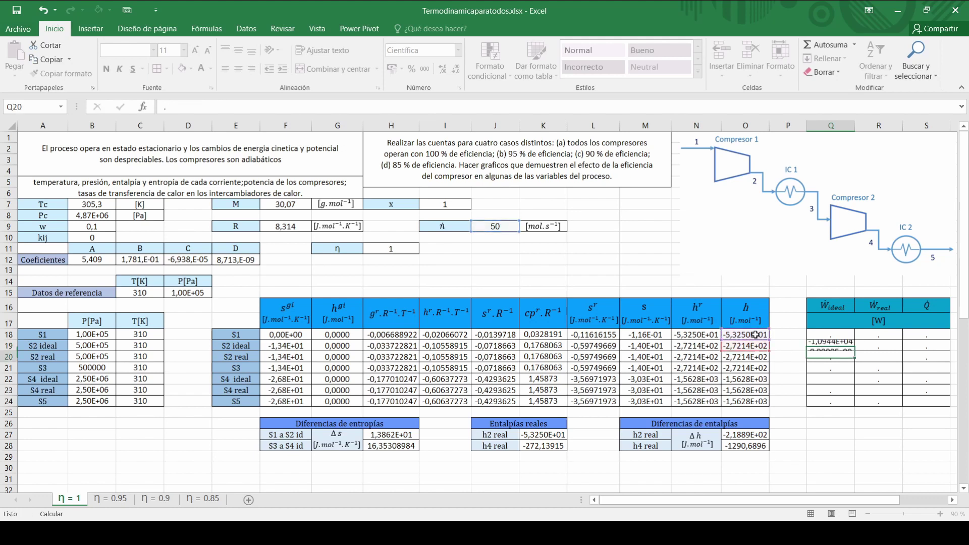
# Calculate the ideal power of compressor 2 in Q22 with the formula =J9*(O22-O21)
pyautogui.click(844, 382)
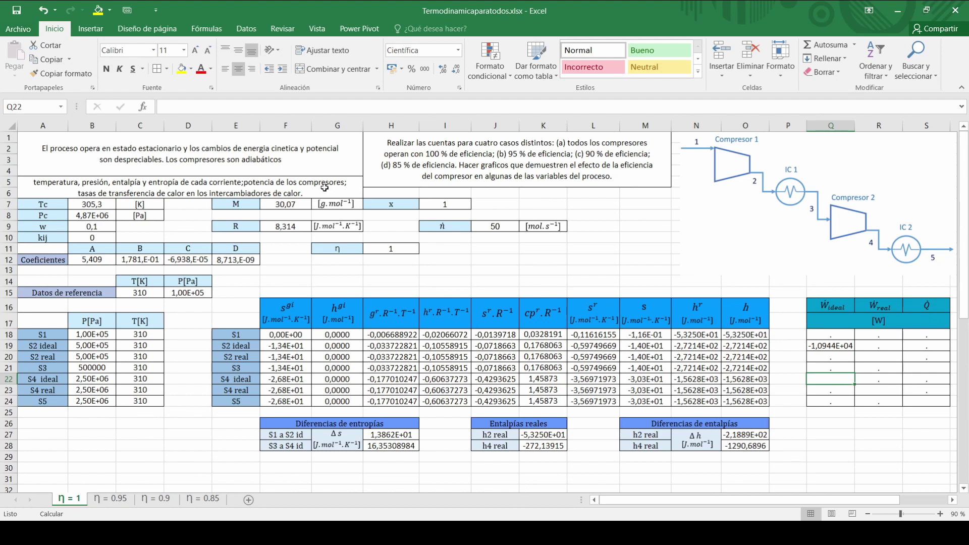
pyautogui.click(311, 108)
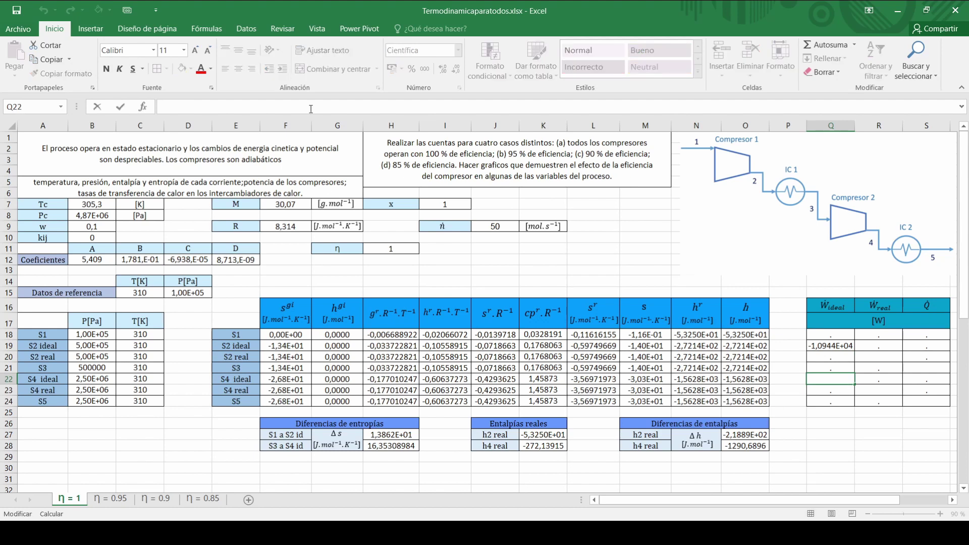
pyautogui.write('=')
pyautogui.click(507, 225)
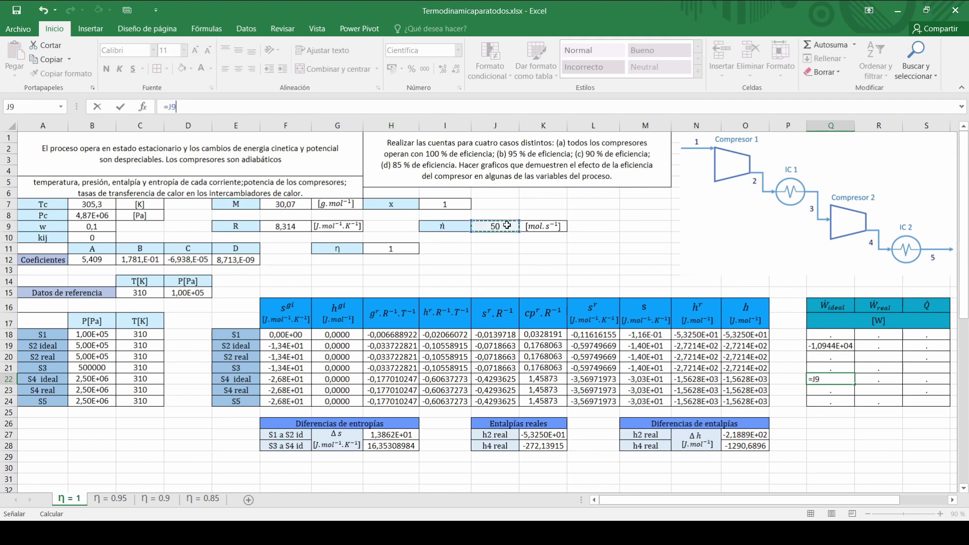
pyautogui.write('*(')
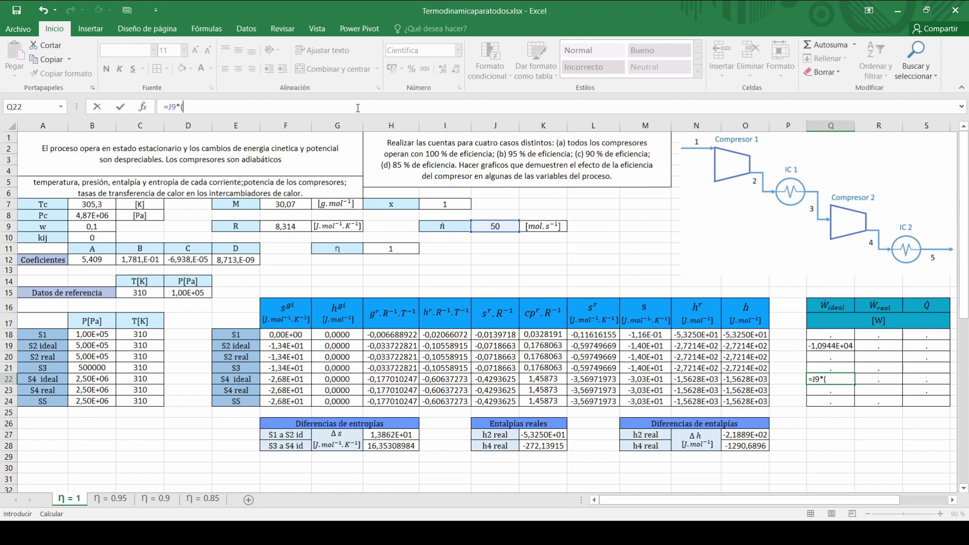
pyautogui.click(757, 380)
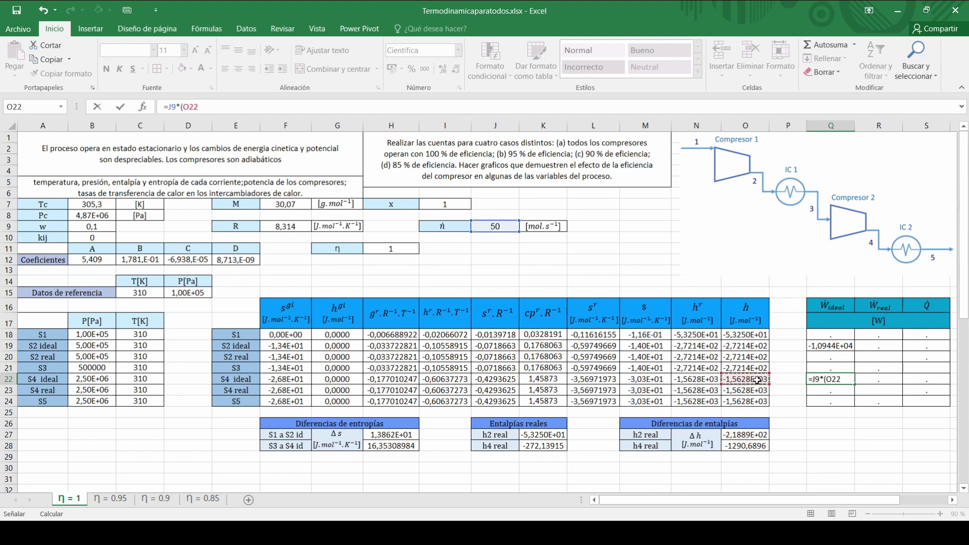
pyautogui.write('-')
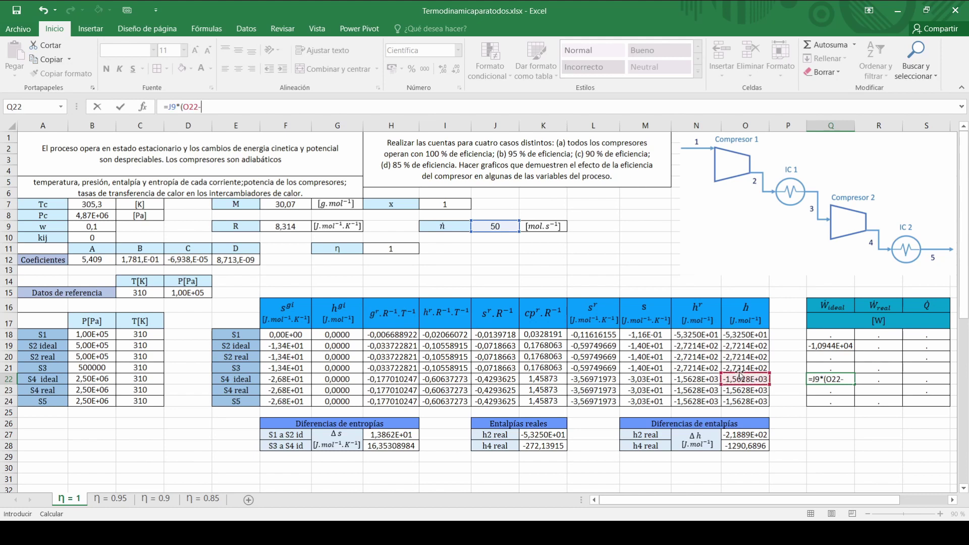
pyautogui.click(740, 369)
pyautogui.write(')')
pyautogui.press('Return')
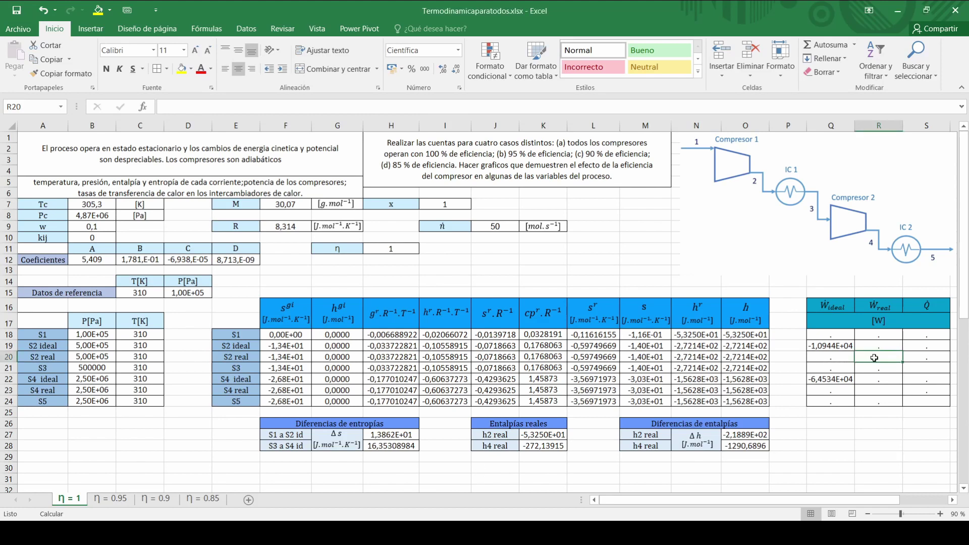
# Calculate the real power of compressor 1 in R20 by dividing Q19 by the efficiency in H11
pyautogui.write('=')
pyautogui.click(837, 345)
pyautogui.write('/')
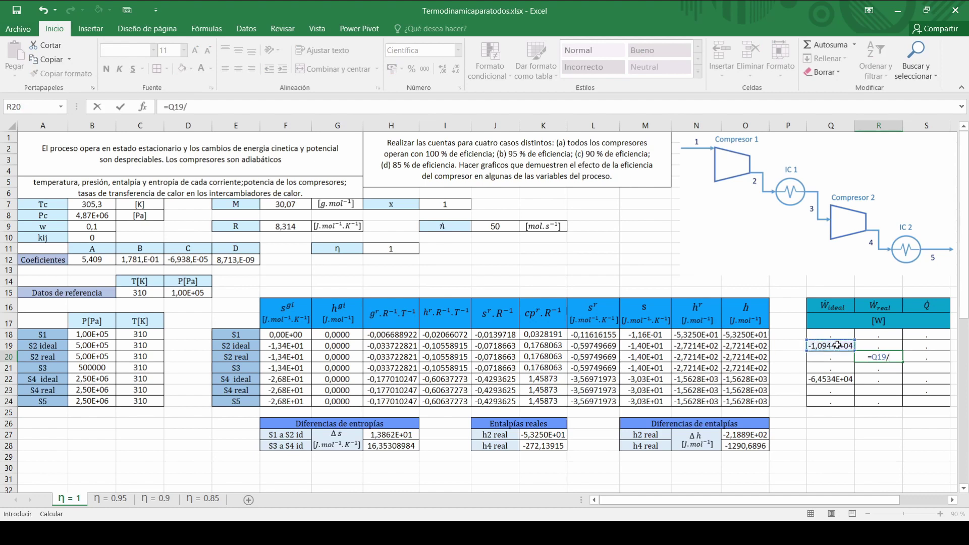
pyautogui.click(408, 252)
pyautogui.press('Return')
# Confirm compressor 1's real power in R20 and calculate compressor 2's real power in R23 by dividing Q22 by the efficiency in H11
pyautogui.press('Return')
pyautogui.press('Return')
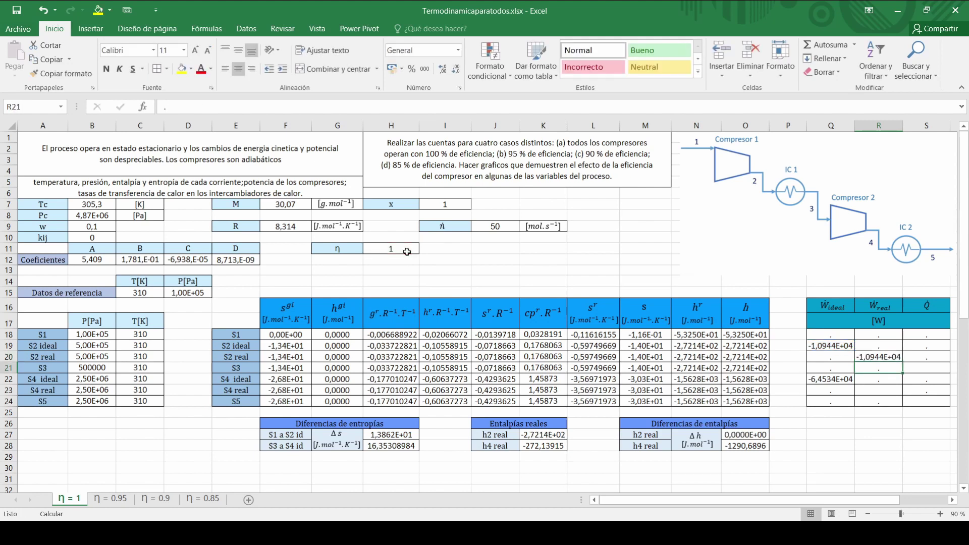
pyautogui.write('=')
pyautogui.press('Left')
pyautogui.press('Up')
pyautogui.write('/')
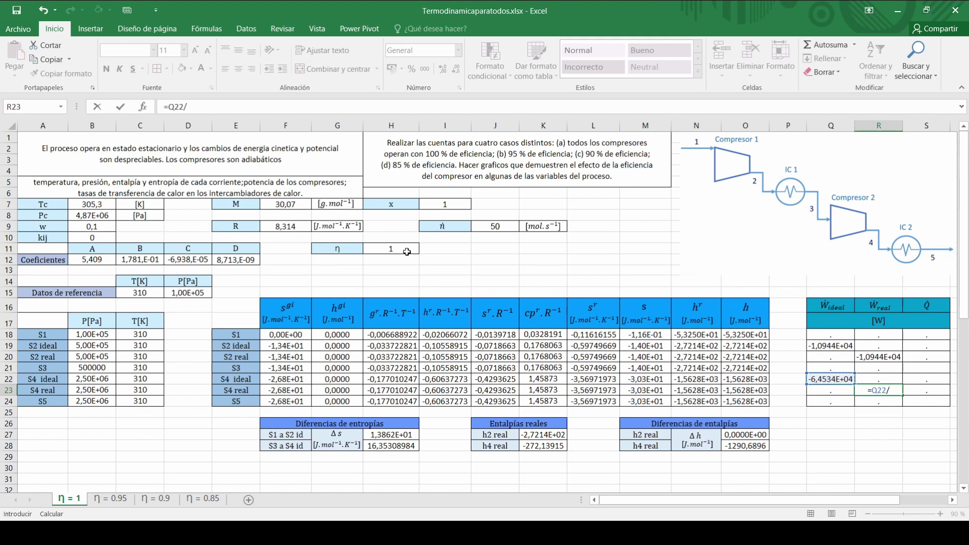
pyautogui.click(407, 252)
pyautogui.press('Return')
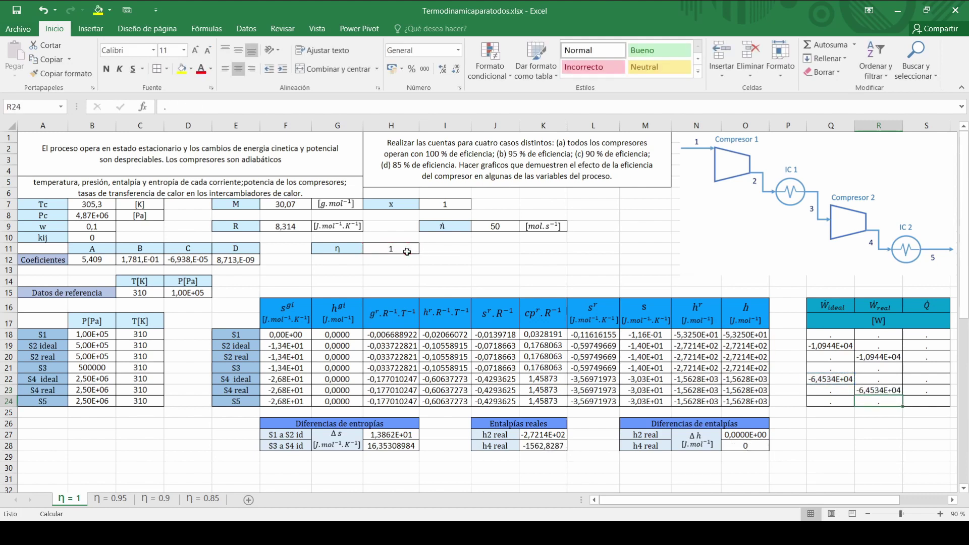
# Calculate the heat duty of intercooler IC 1 in S21 with the formula =J9*(O21-O20)
pyautogui.click(930, 367)
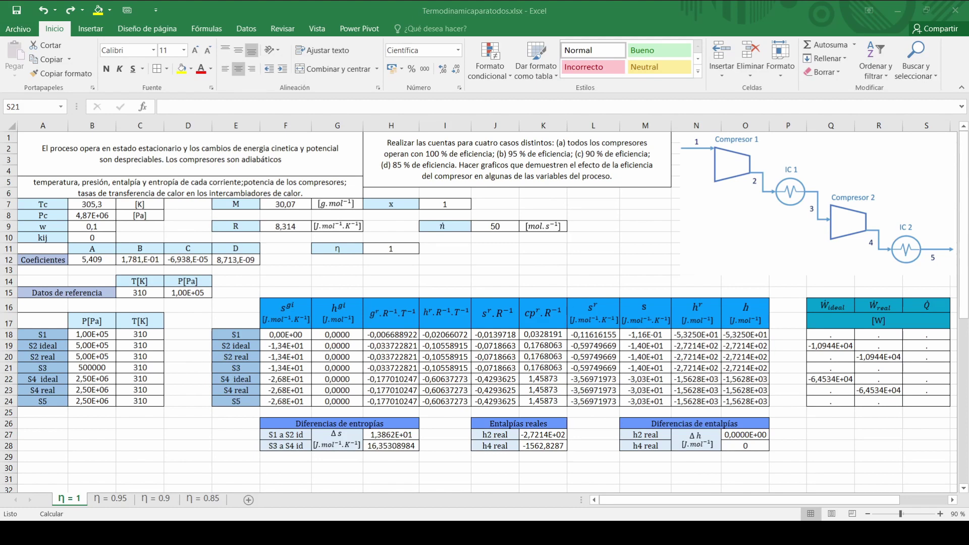
pyautogui.click(922, 367)
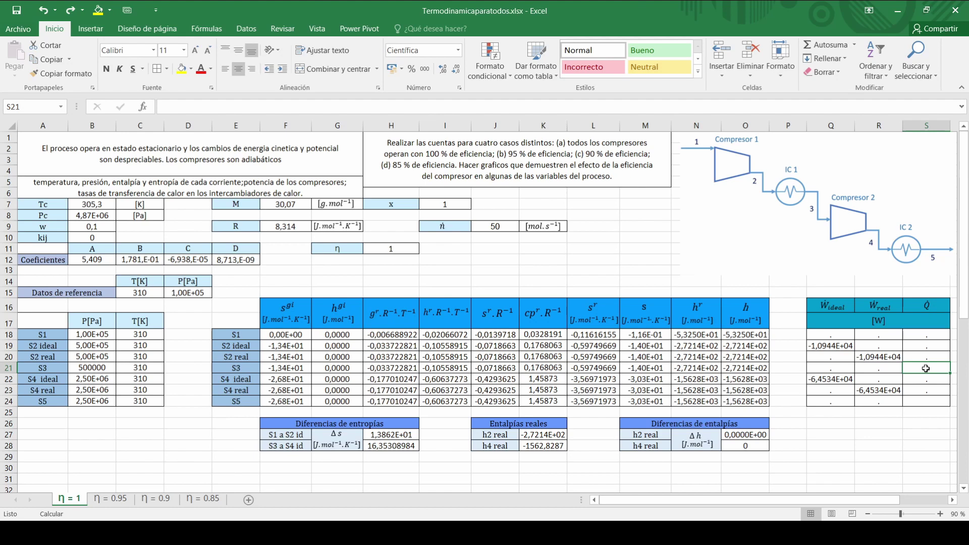
pyautogui.write('=')
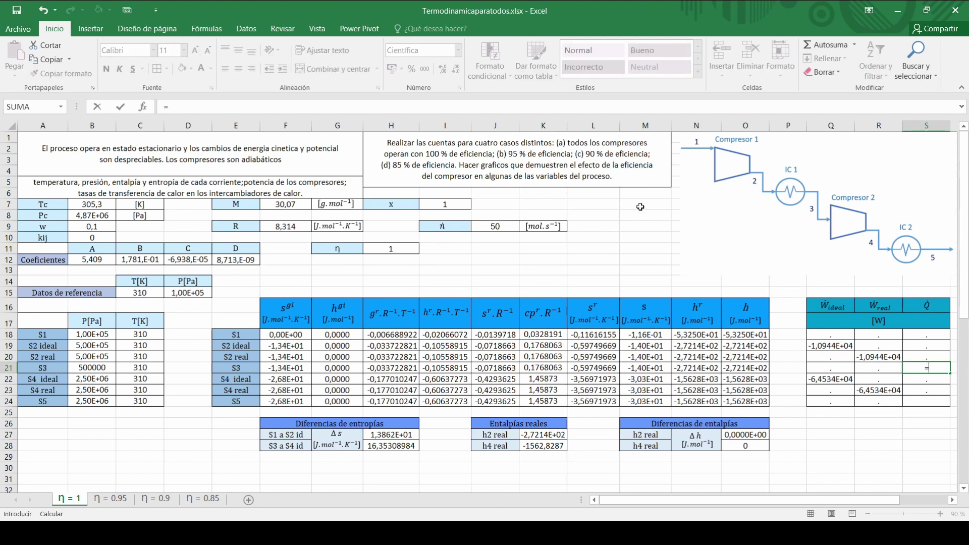
pyautogui.click(492, 227)
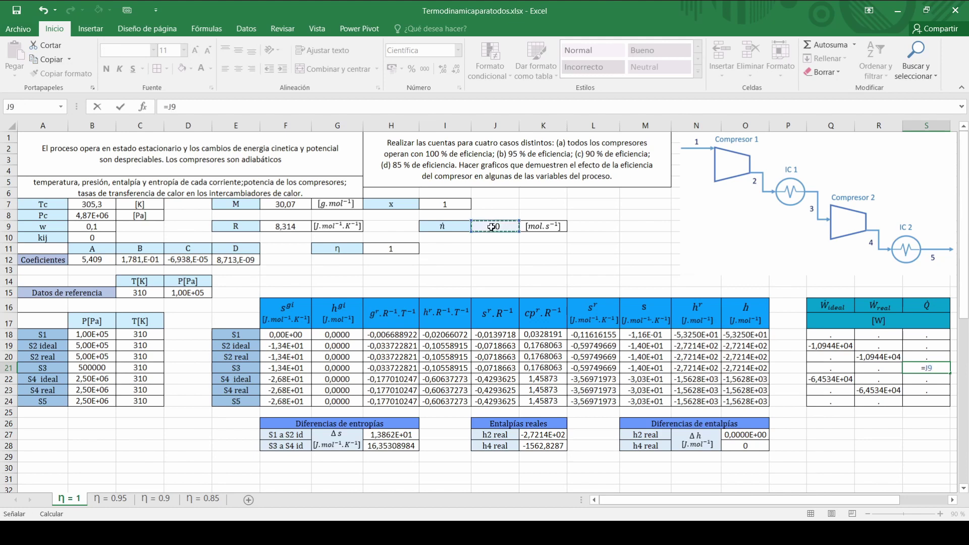
pyautogui.write('*(')
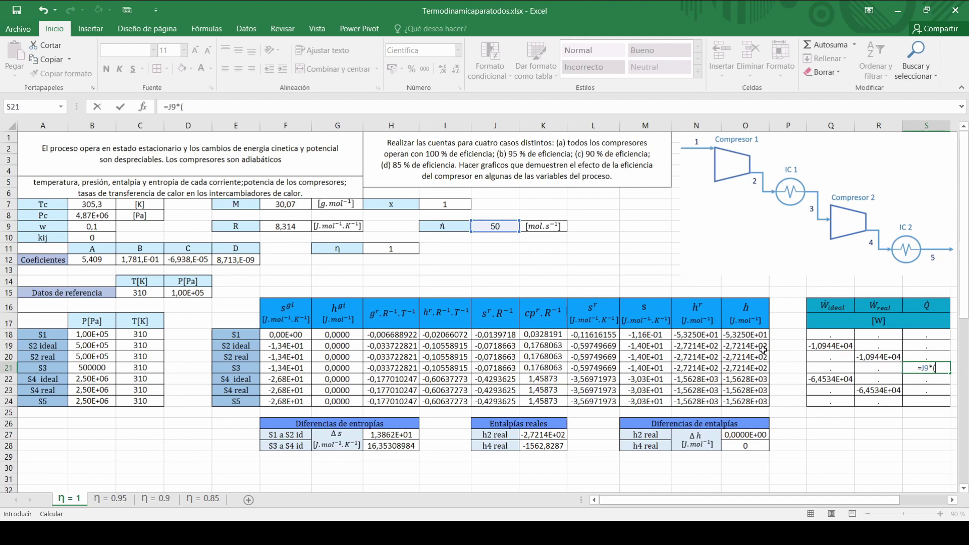
pyautogui.click(760, 369)
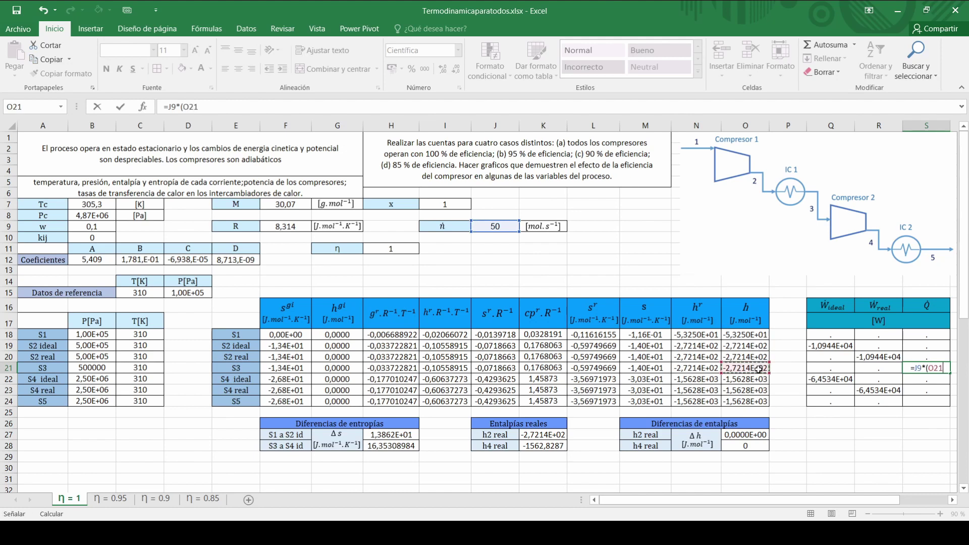
pyautogui.write('-')
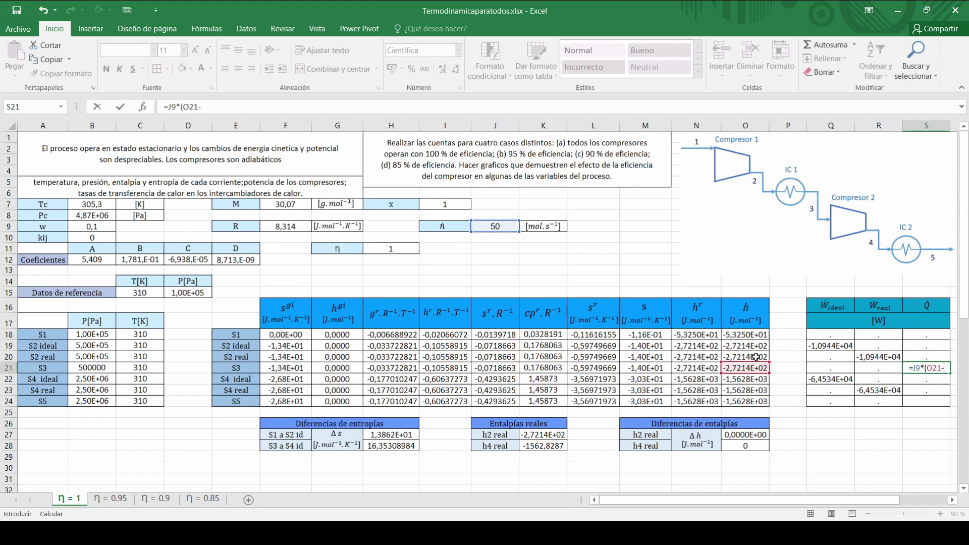
pyautogui.click(755, 357)
pyautogui.write(')')
pyautogui.press('Return')
# Calculate the heat duty of intercooler IC 2 in S24 with the formula =J9*(O24-O23)
pyautogui.press('Down')
pyautogui.press('Down')
pyautogui.write('=')
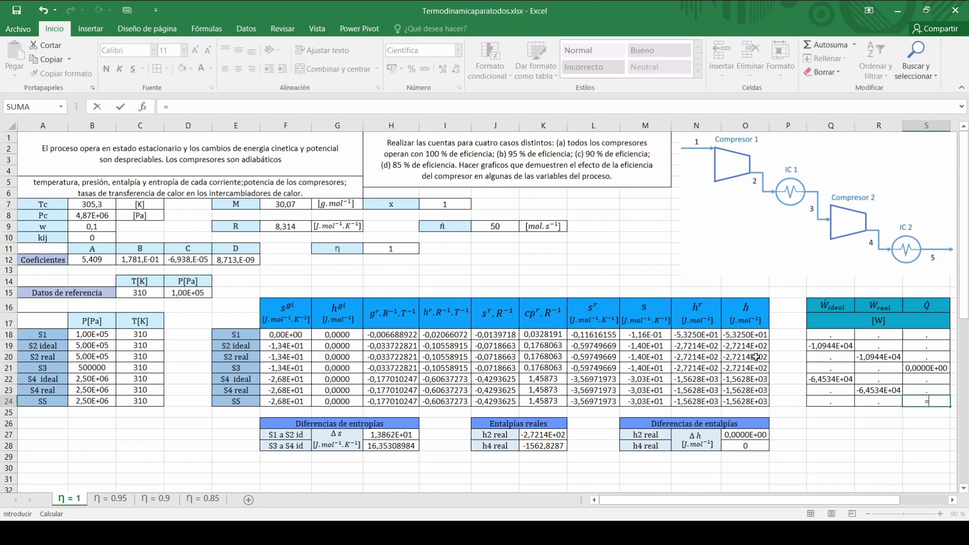
pyautogui.click(490, 226)
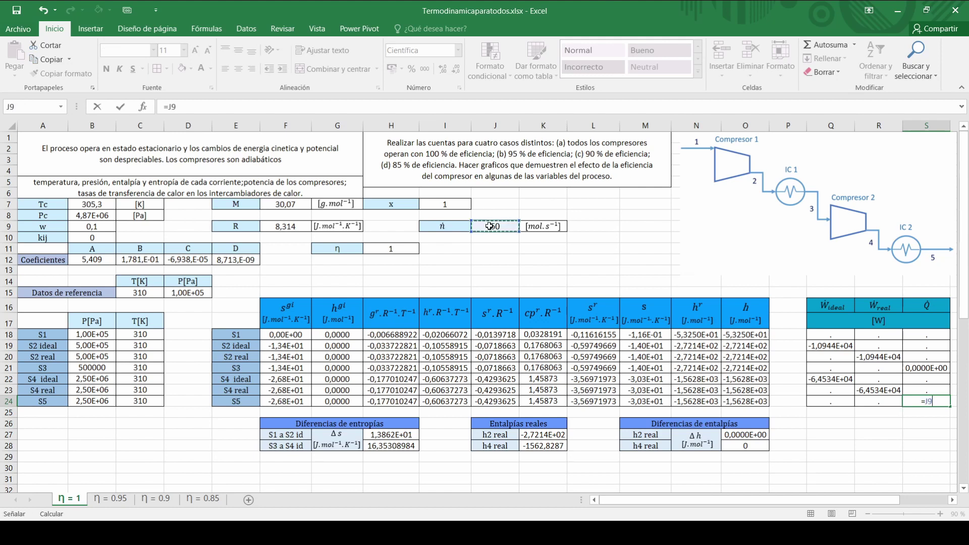
pyautogui.write('*(')
pyautogui.click(751, 401)
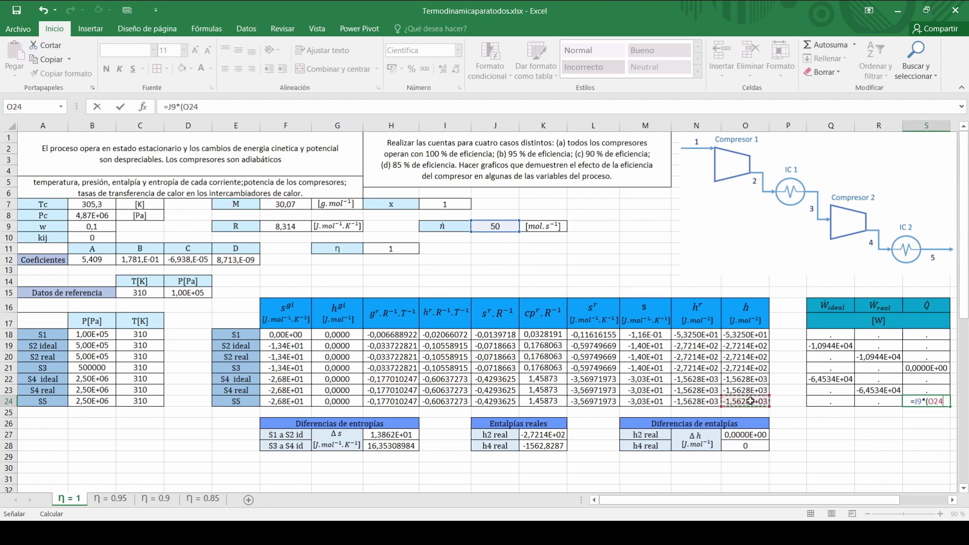
pyautogui.write('-')
pyautogui.click(750, 389)
pyautogui.write(')')
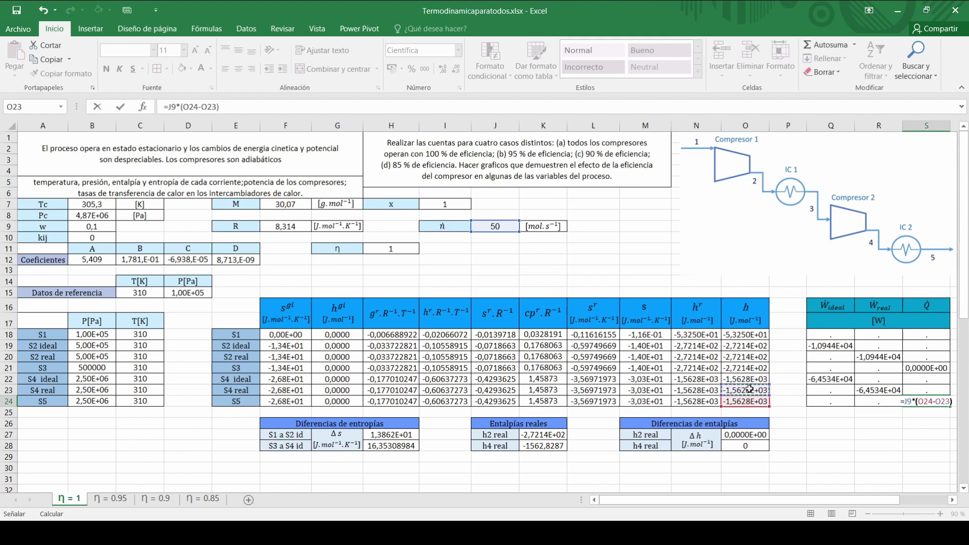
pyautogui.press('Return')
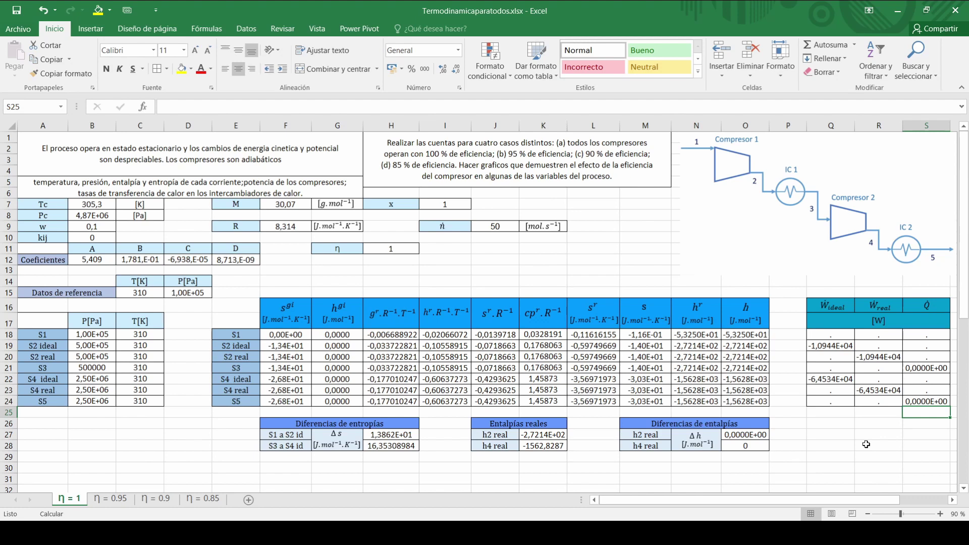
# Use Solver to bring the S1 to S2 ideal entropy difference in H27 to 0 by changing temperature C19, and keep the solution
pyautogui.moveTo(253, 420); pyautogui.dragTo(727, 452)
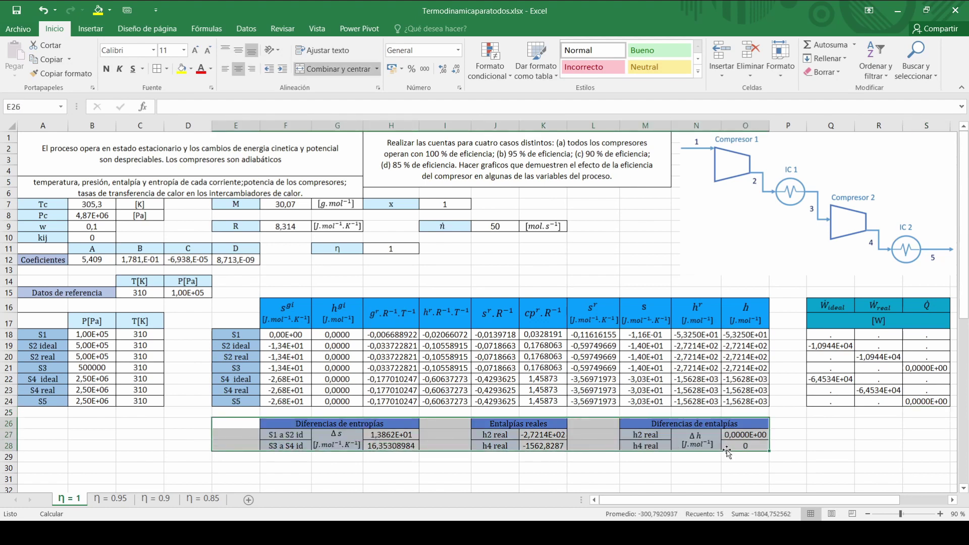
pyautogui.click(404, 458)
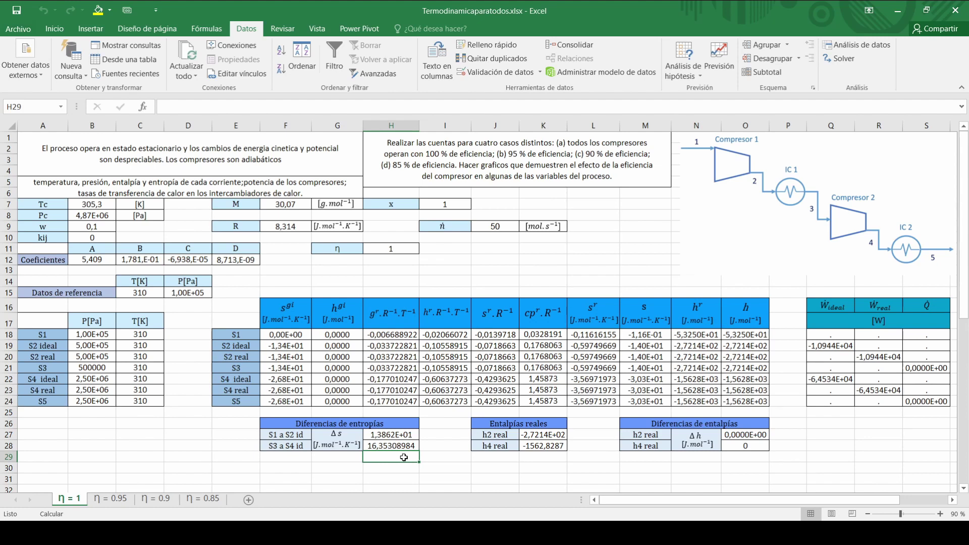
pyautogui.click(846, 60)
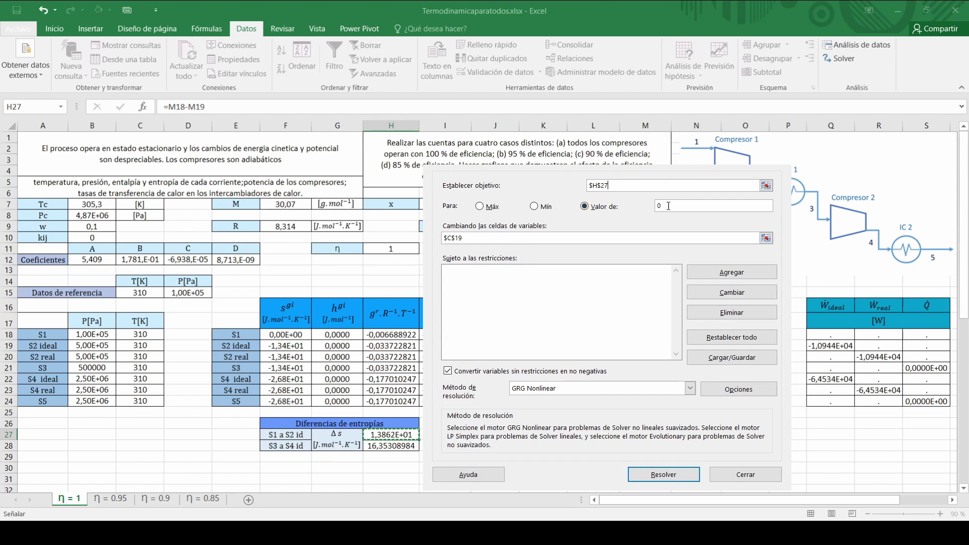
pyautogui.click(479, 238)
pyautogui.click(647, 476)
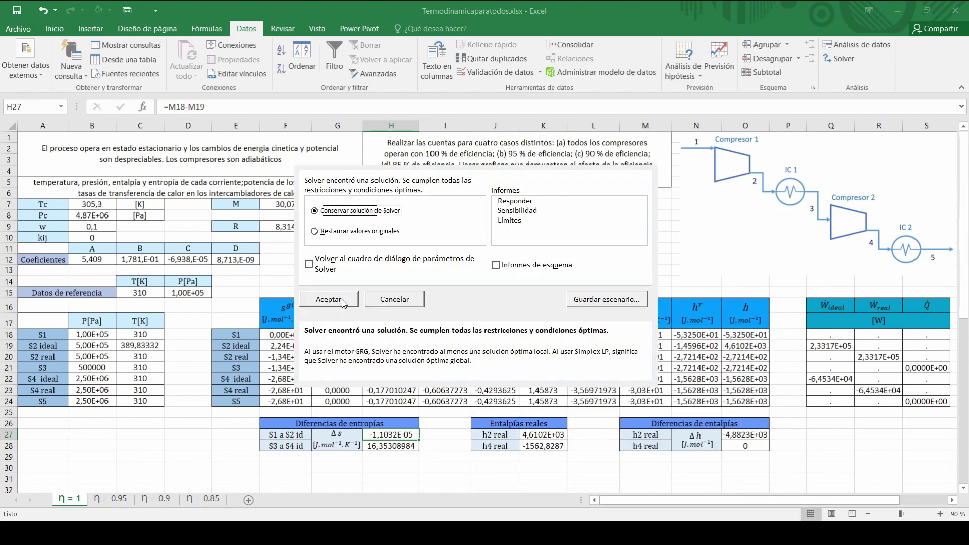
pyautogui.click(337, 301)
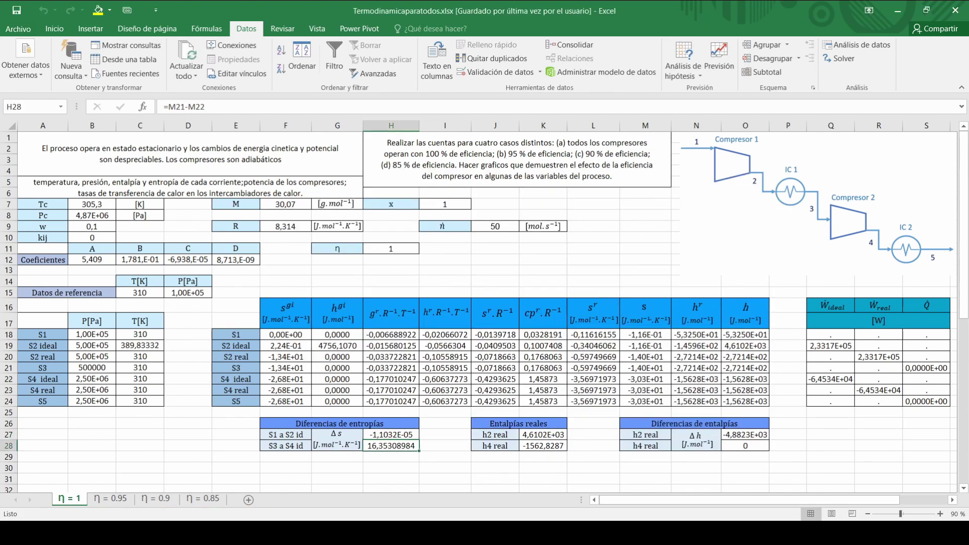
# Open Solver again and set its objective to the S3 to S4 ideal entropy difference in H28
pyautogui.click(405, 434)
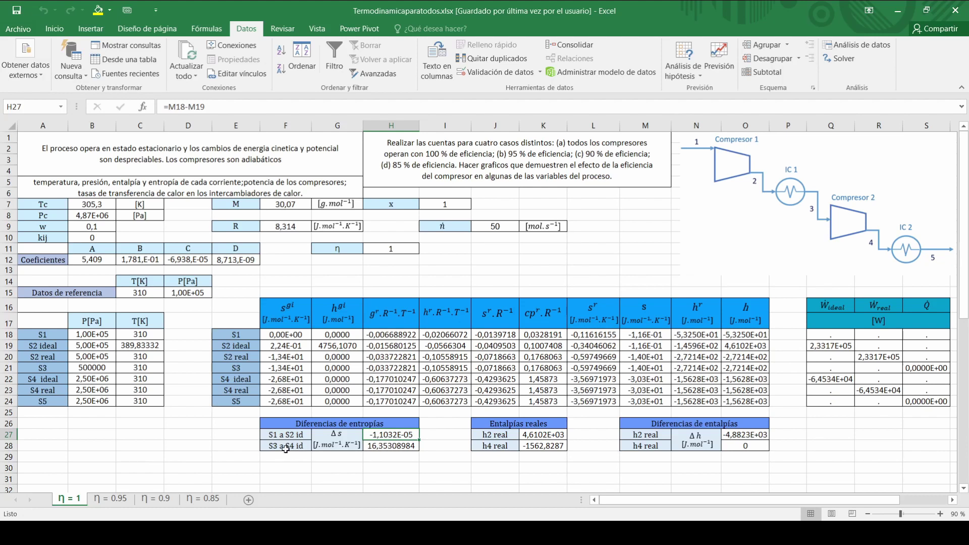
pyautogui.click(414, 447)
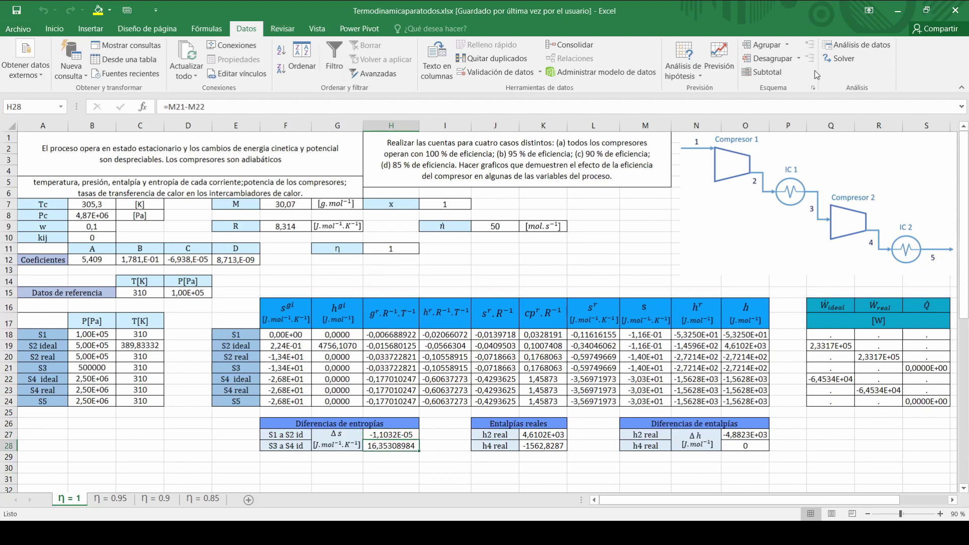
pyautogui.click(838, 59)
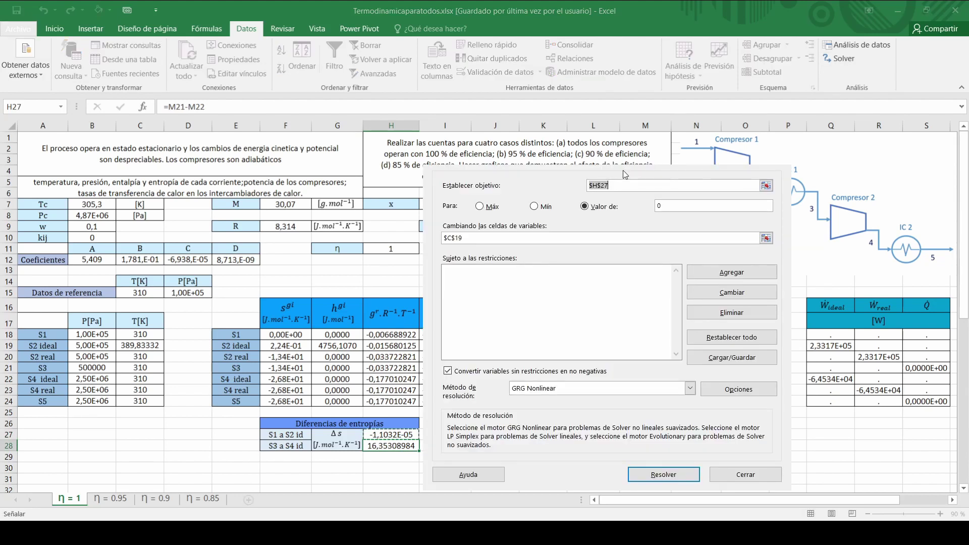
pyautogui.click(615, 187)
pyautogui.press('BackSpace')
pyautogui.write('8')
# Replace Solver's variable cell with the S4 ideal temperature C22, solve for a target value of 0 and keep the solution
pyautogui.click(487, 237)
pyautogui.press('BackSpace')
pyautogui.press('BackSpace')
pyautogui.press('BackSpace')
pyautogui.press('BackSpace')
pyautogui.press('BackSpace')
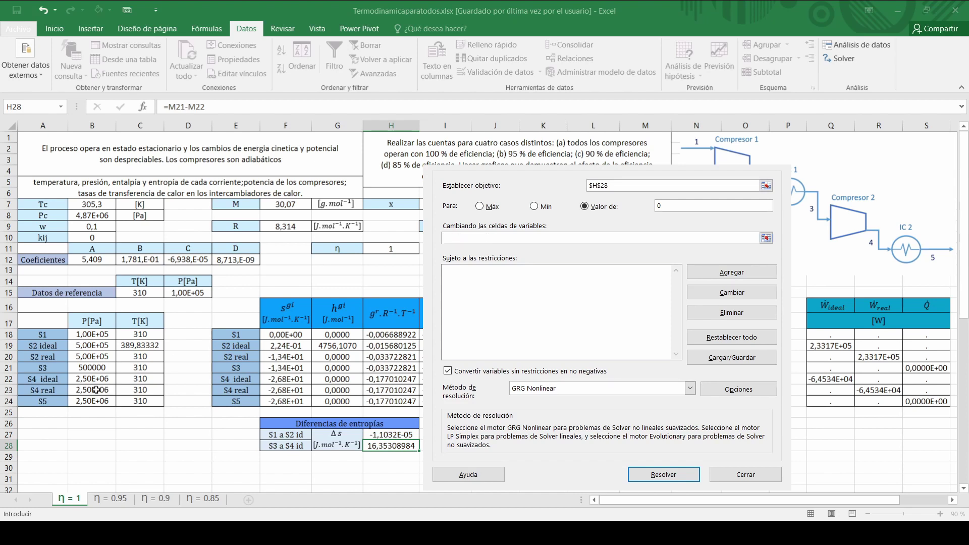
pyautogui.click(136, 378)
pyautogui.click(655, 475)
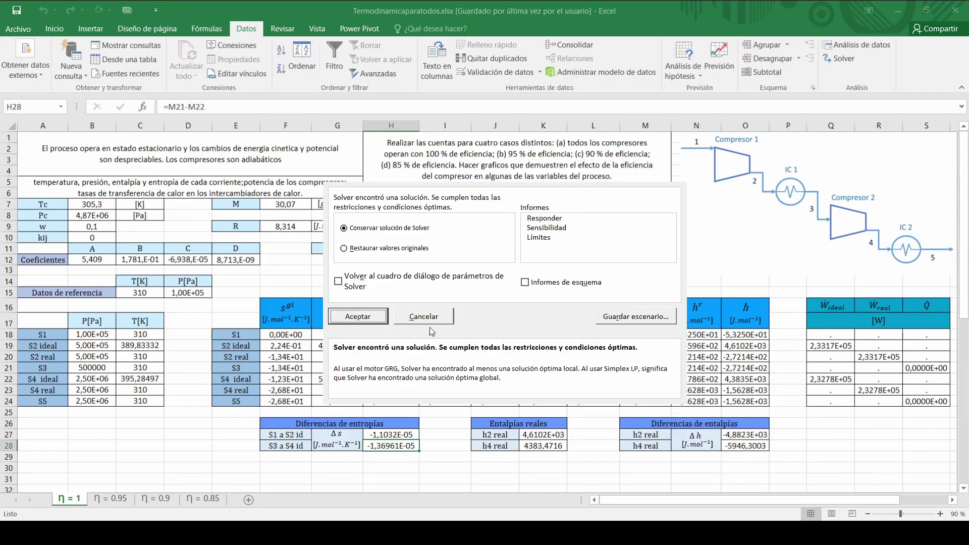
pyautogui.click(364, 316)
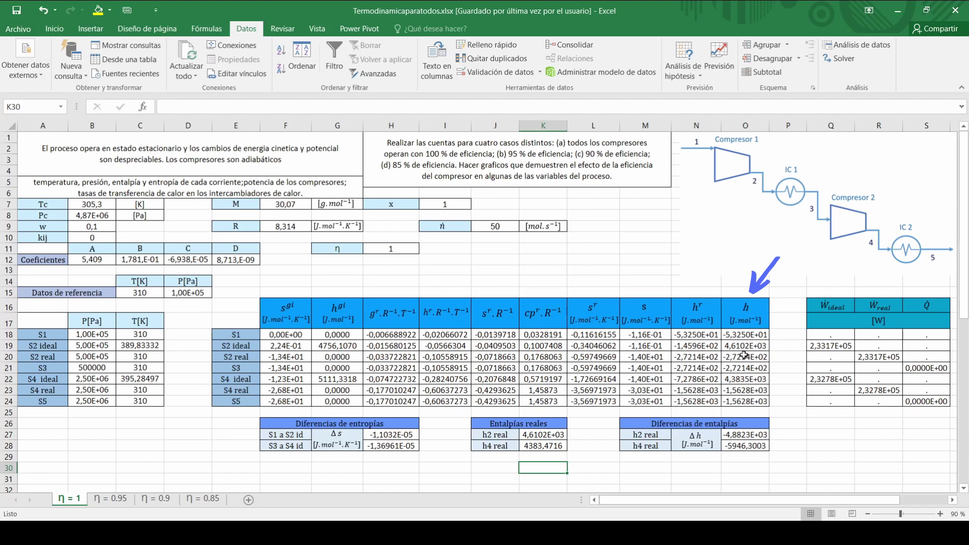
# Examine the formulas for the real h2 enthalpy in K27, the enthalpy difference in O27 and the S2 real enthalpy in O20
pyautogui.click(543, 434)
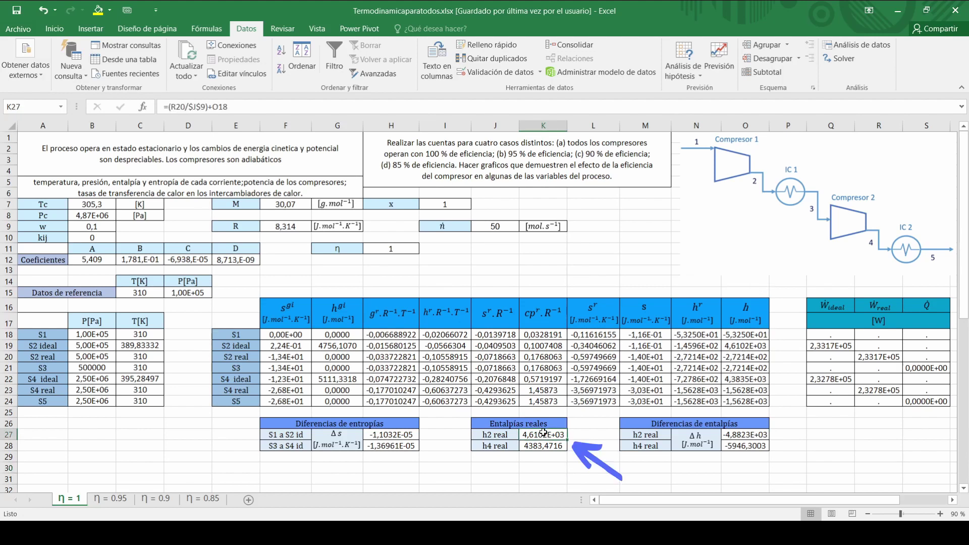
pyautogui.click(485, 102)
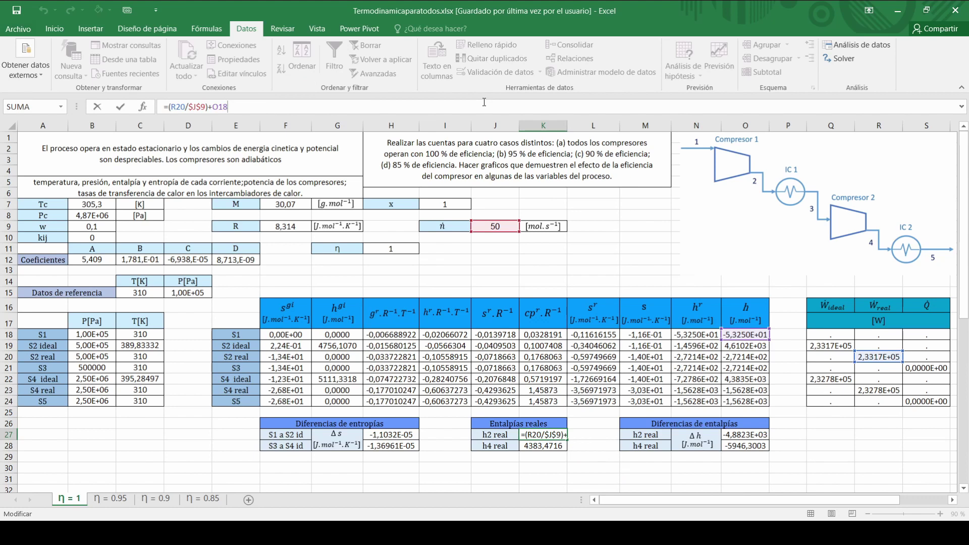
pyautogui.press('Return')
pyautogui.press('Right')
pyautogui.press('Right')
pyautogui.press('Right')
pyautogui.press('Right')
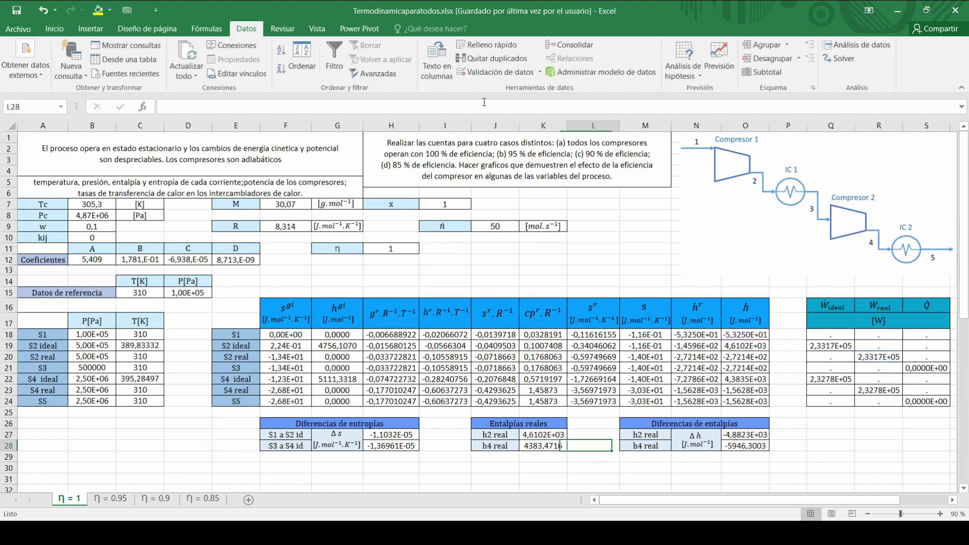
pyautogui.press('Up')
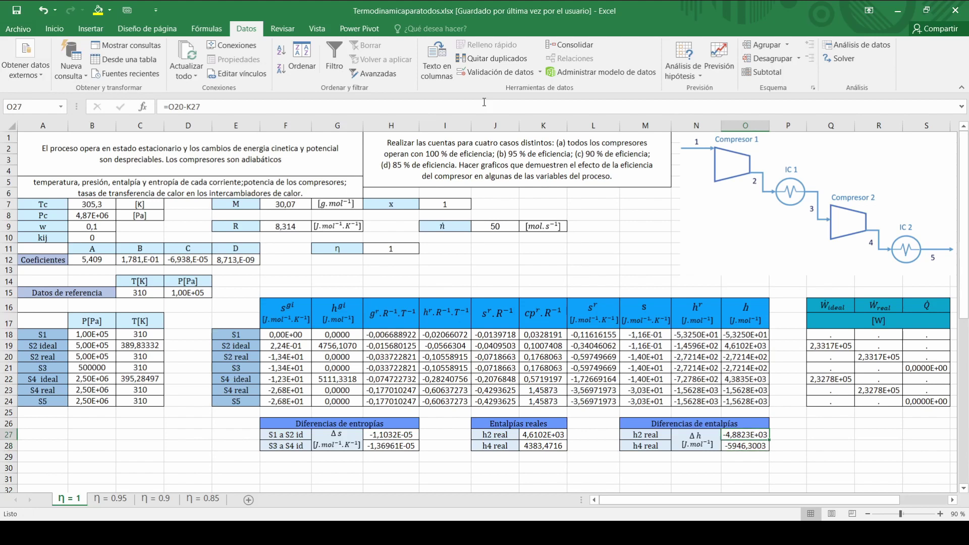
pyautogui.press('Up')
pyautogui.press('Up')
pyautogui.press('Up')
pyautogui.press('Up')
pyautogui.press('Up')
pyautogui.press('Up')
pyautogui.press('Up')
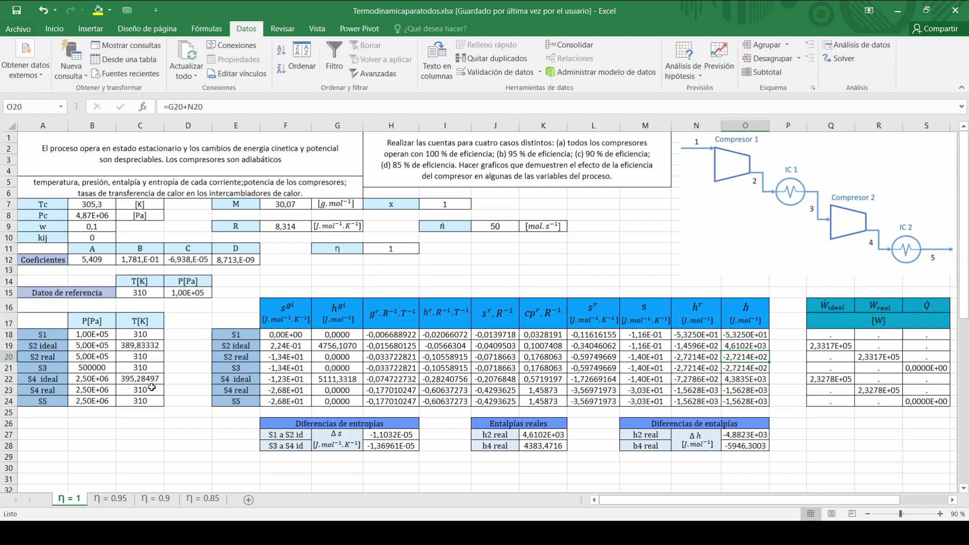
# Use Solver to bring the h2 real enthalpy difference in O27 to 0 by changing the S2 real temperature C20, and keep the solution
pyautogui.click(745, 435)
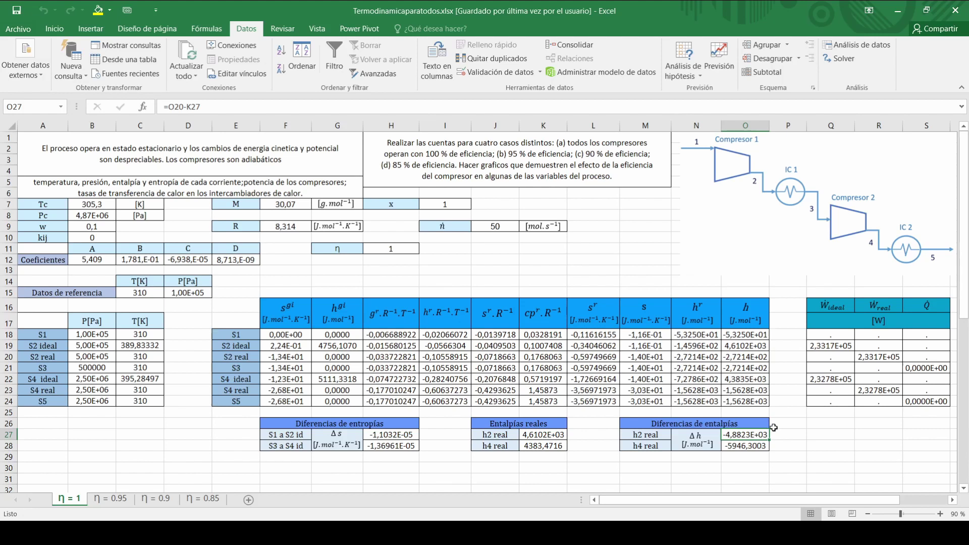
pyautogui.click(841, 59)
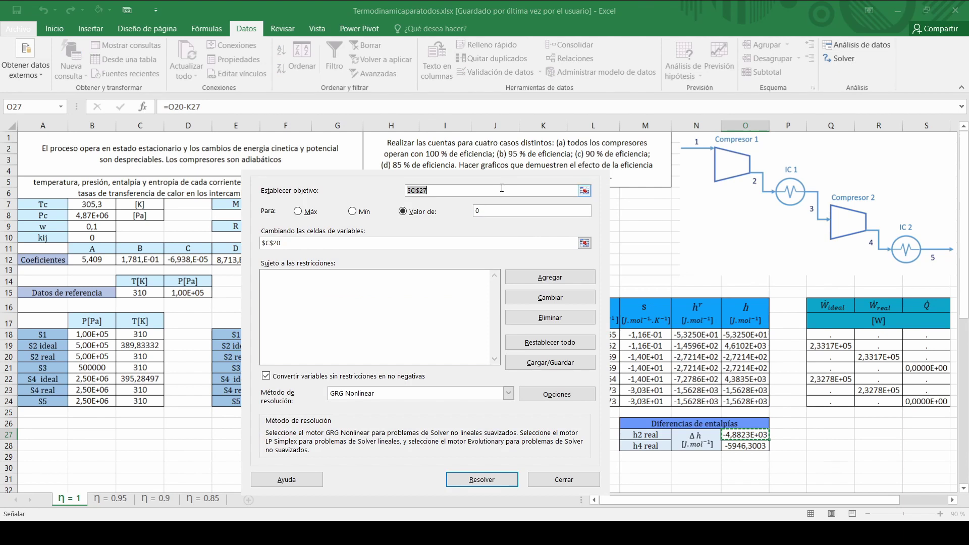
pyautogui.doubleClick(498, 193)
pyautogui.press('BackSpace')
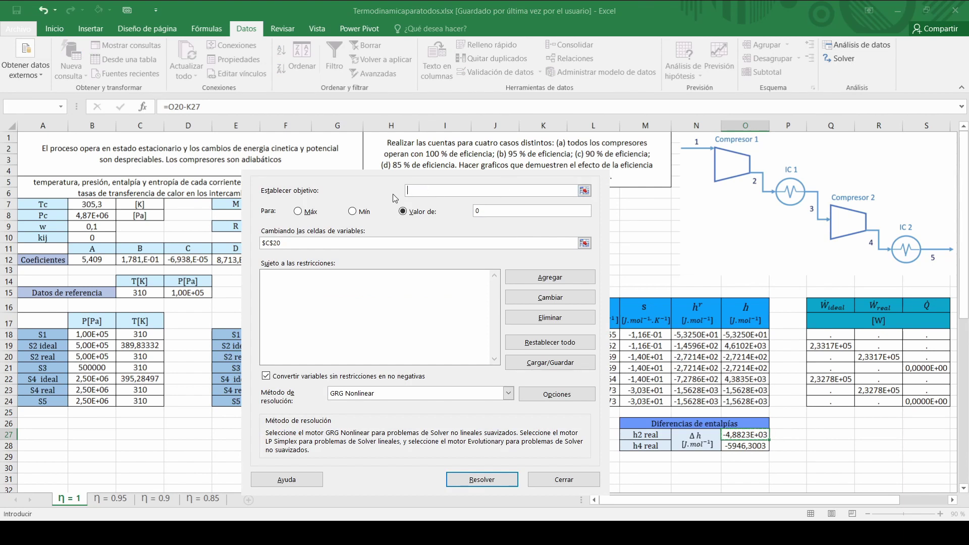
pyautogui.click(744, 436)
pyautogui.moveTo(322, 244); pyautogui.dragTo(253, 248)
pyautogui.press('BackSpace')
pyautogui.click(145, 358)
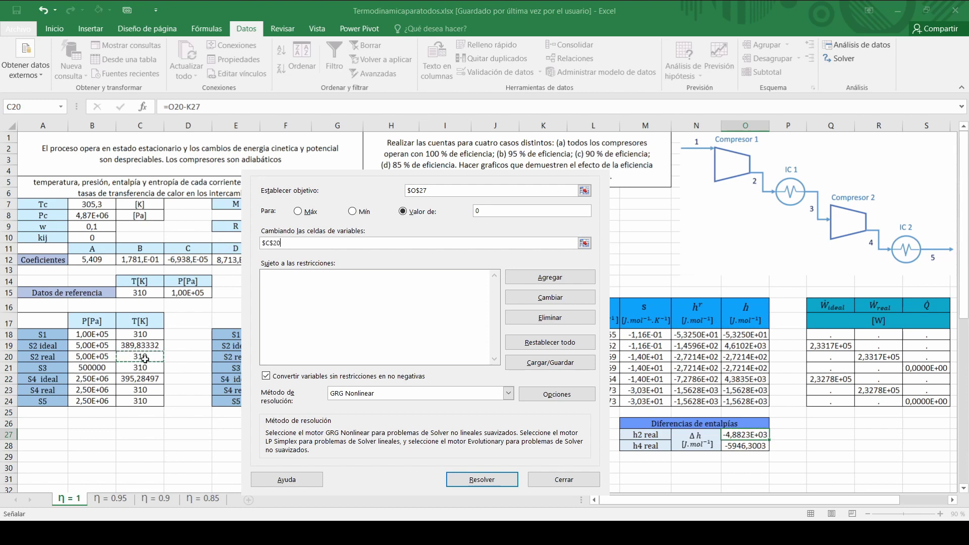
pyautogui.click(490, 484)
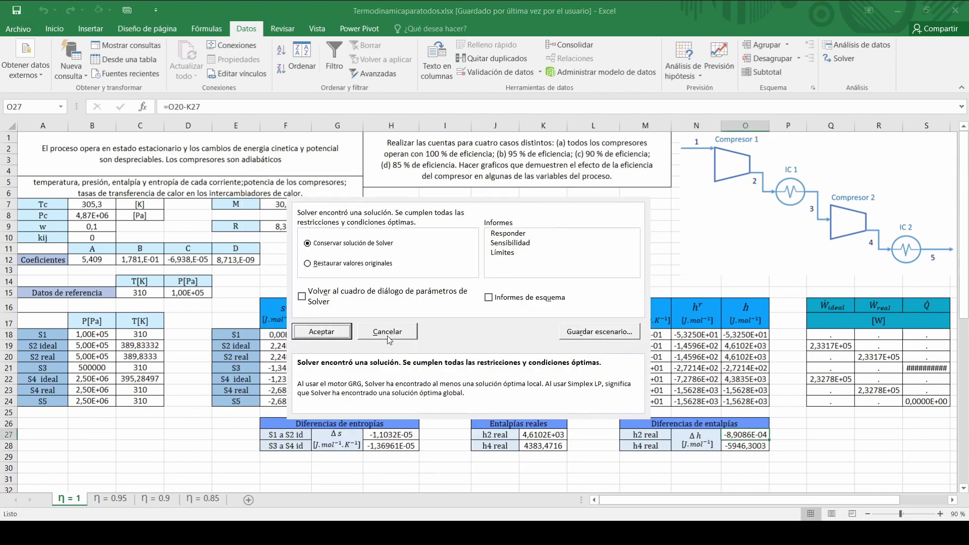
pyautogui.click(322, 332)
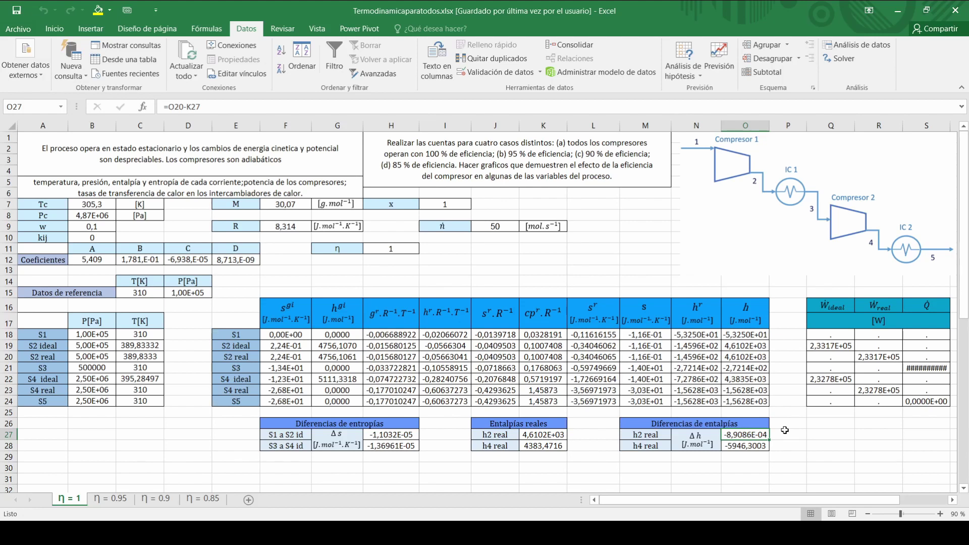
# Solve the h4 real enthalpy difference in O28 for 0 with Solver, varying the S4 real temperature C23, and keep the solution
pyautogui.click(752, 445)
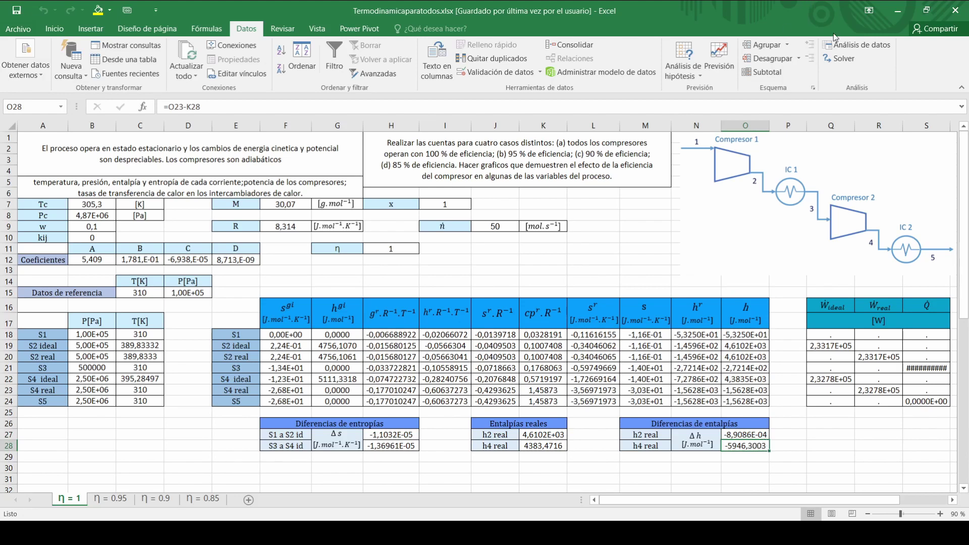
pyautogui.click(841, 59)
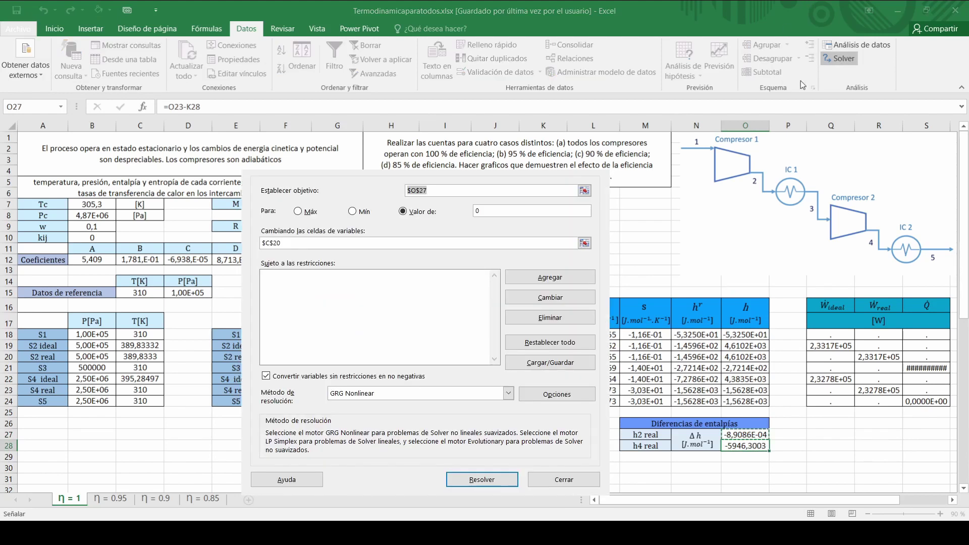
pyautogui.moveTo(428, 190); pyautogui.dragTo(404, 195)
pyautogui.press('BackSpace')
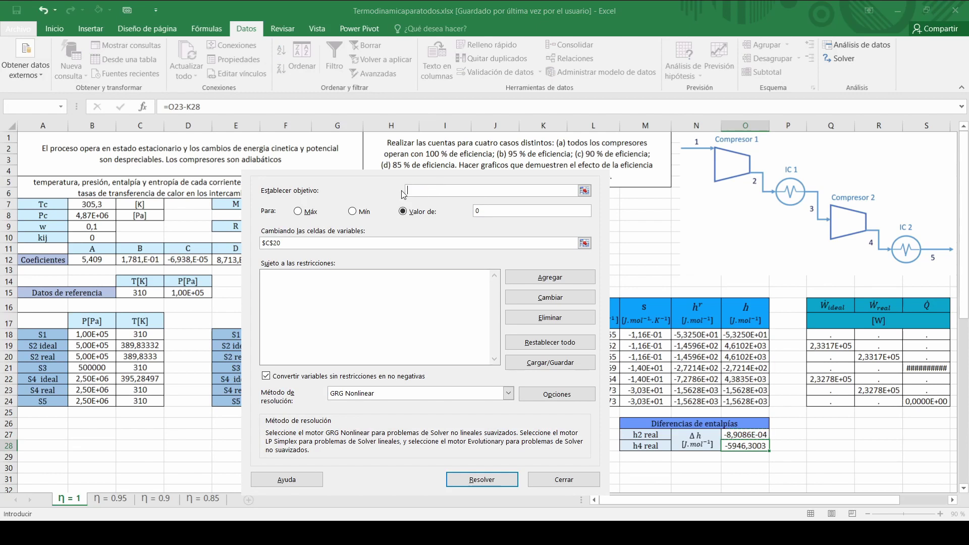
pyautogui.click(737, 444)
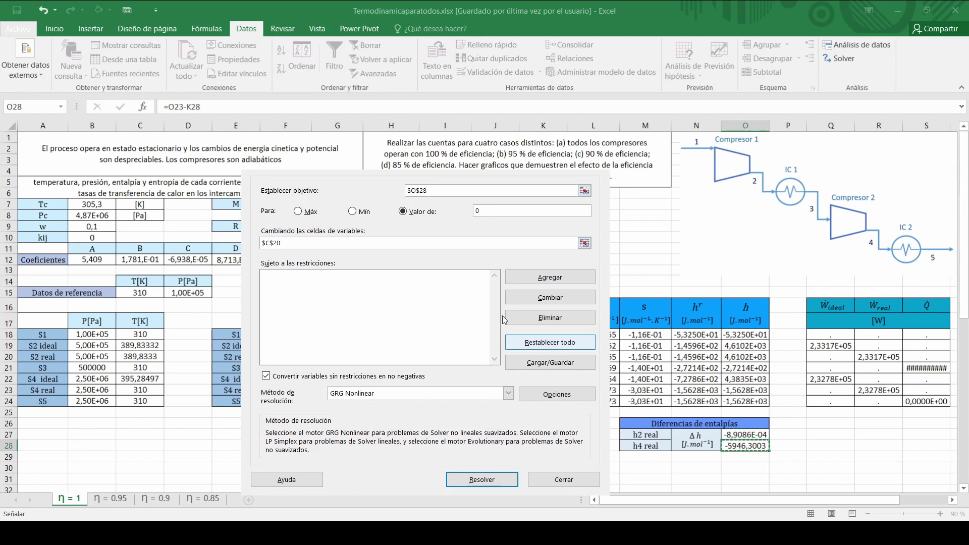
pyautogui.moveTo(346, 243); pyautogui.dragTo(261, 244)
pyautogui.press('BackSpace')
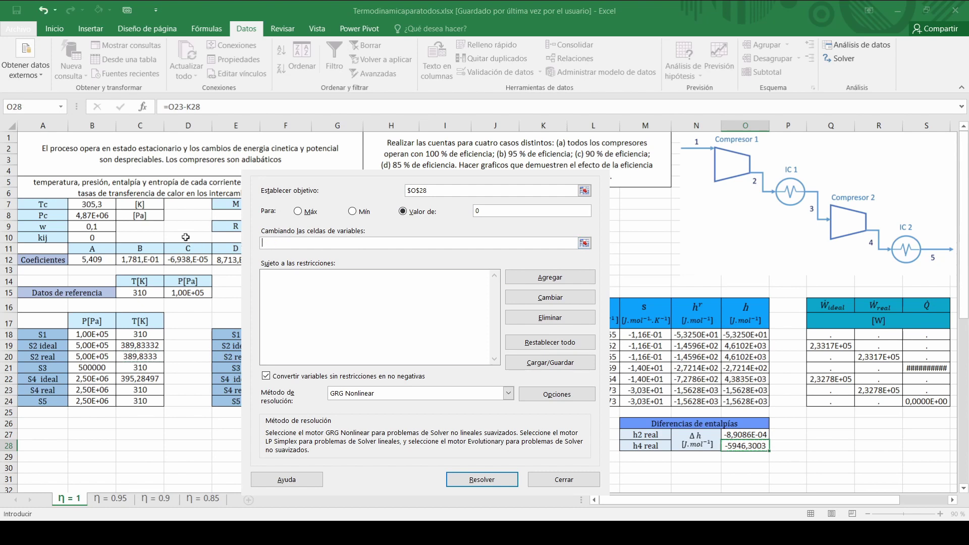
pyautogui.click(144, 390)
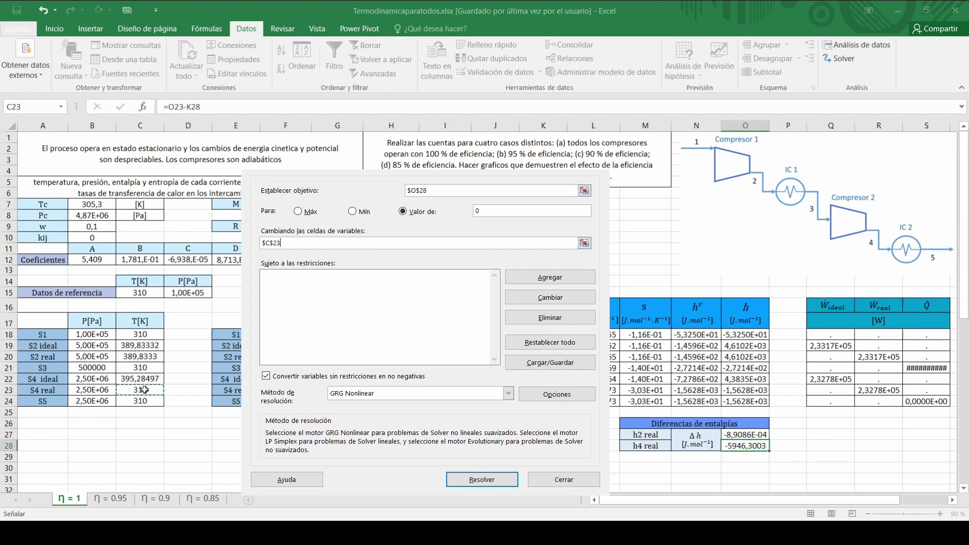
pyautogui.click(506, 480)
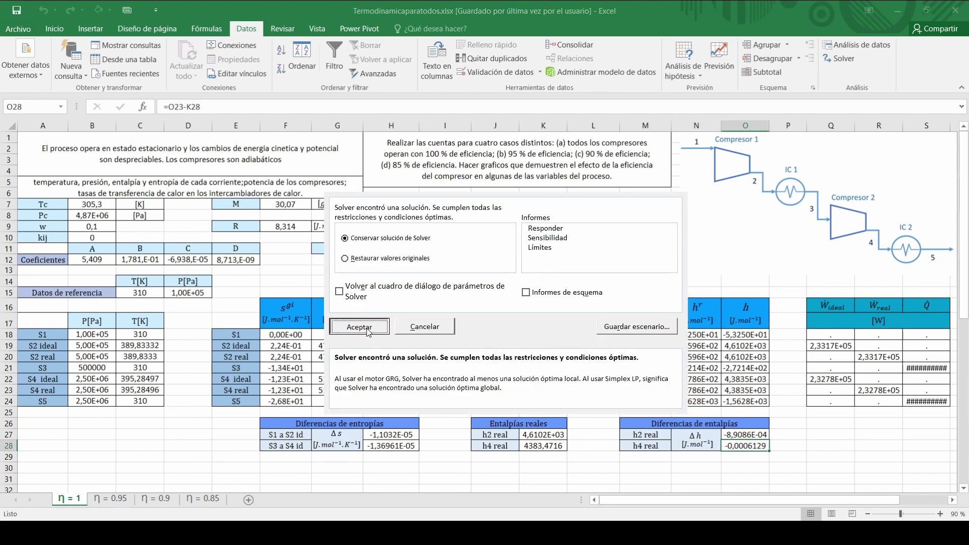
pyautogui.click(360, 327)
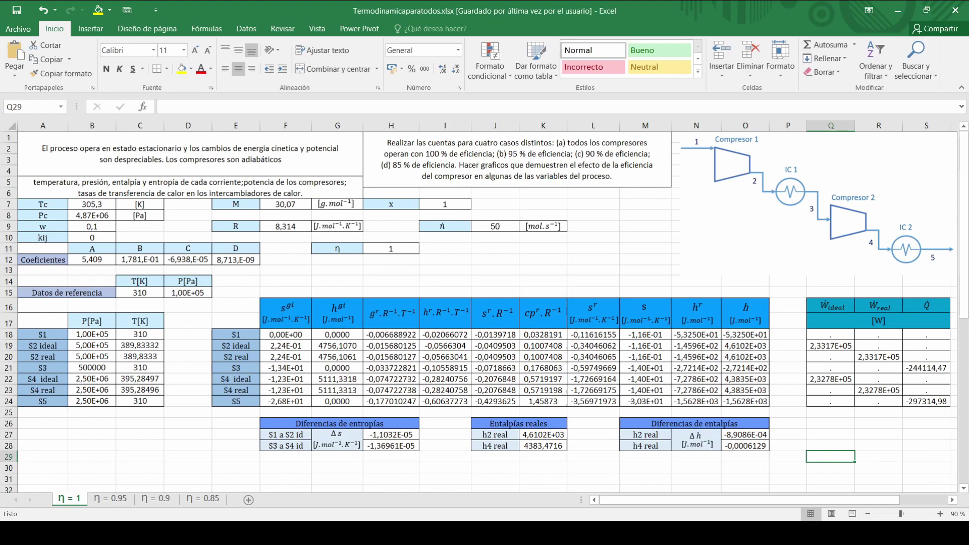